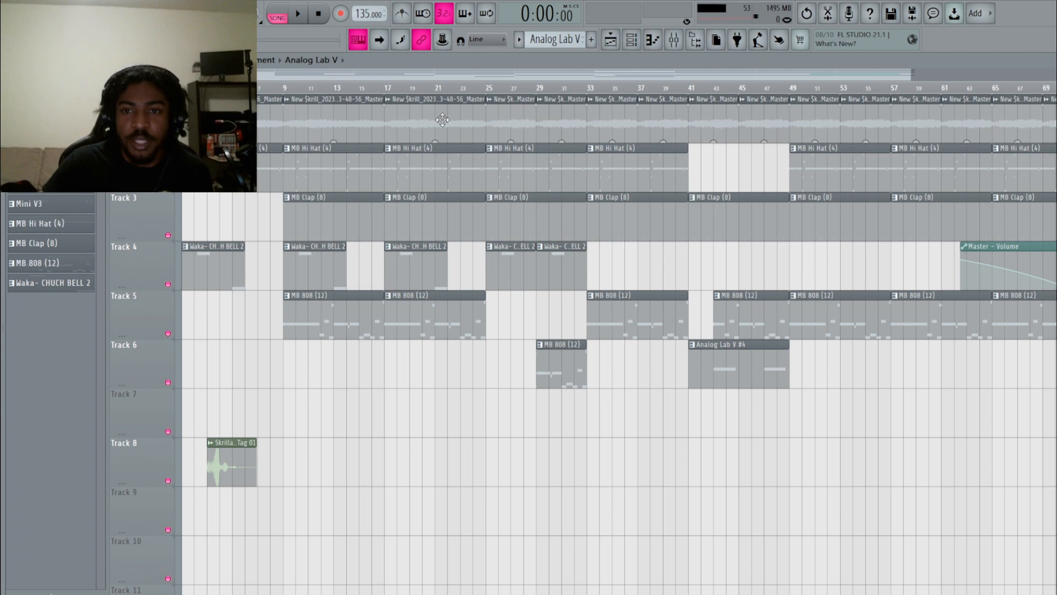
Open the channel rack, switch to pattern mode, and select pattern Analog Lab V #4.
click(638, 43)
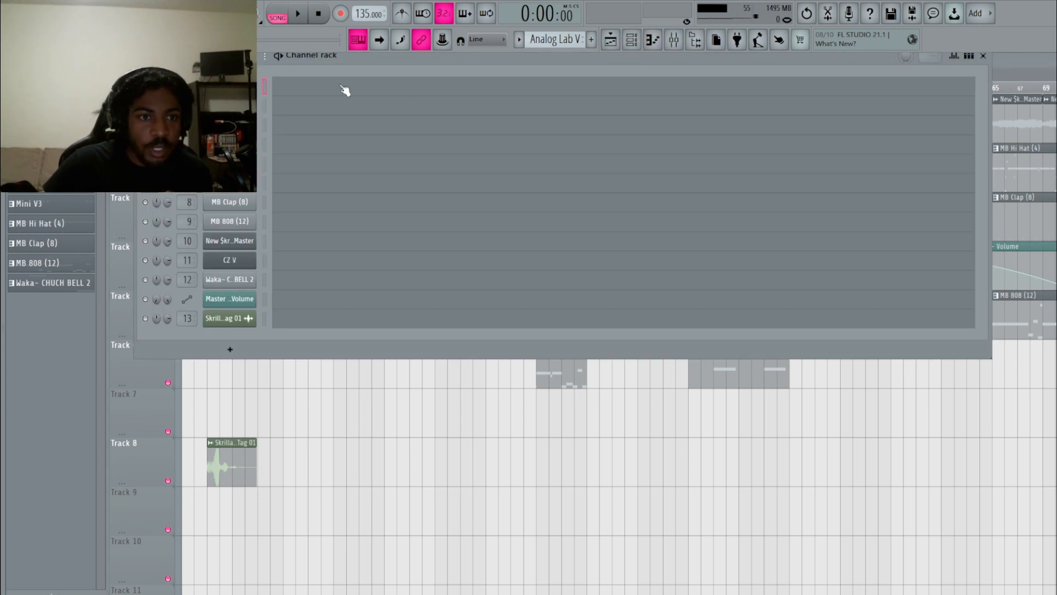
drag(402, 64, 428, 100)
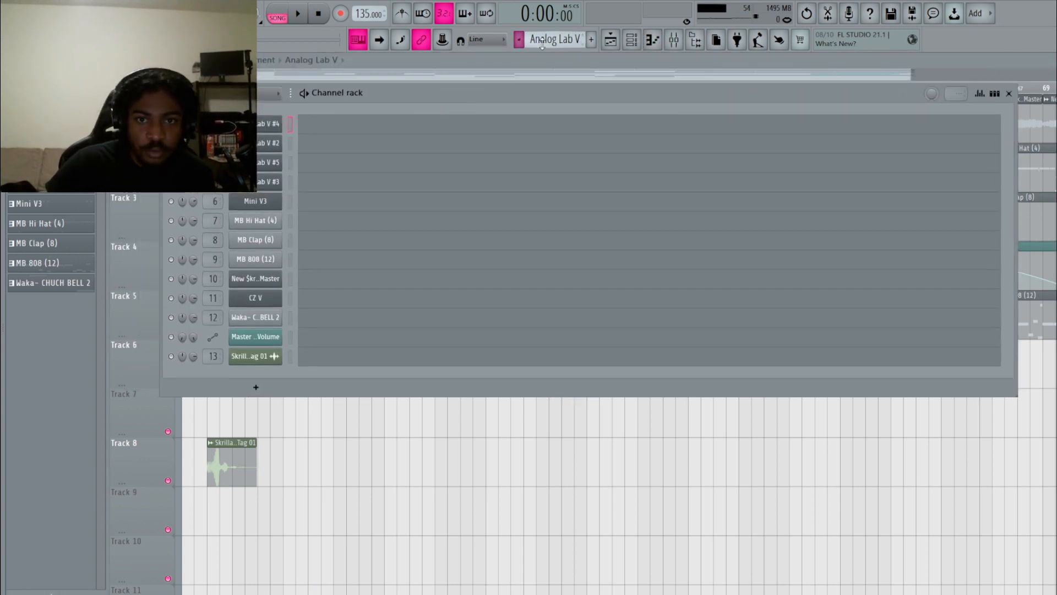
click(278, 15)
mouse_move(547, 39)
mouse_down()
mouse_move(547, 29)
mouse_move(547, 44)
mouse_up()
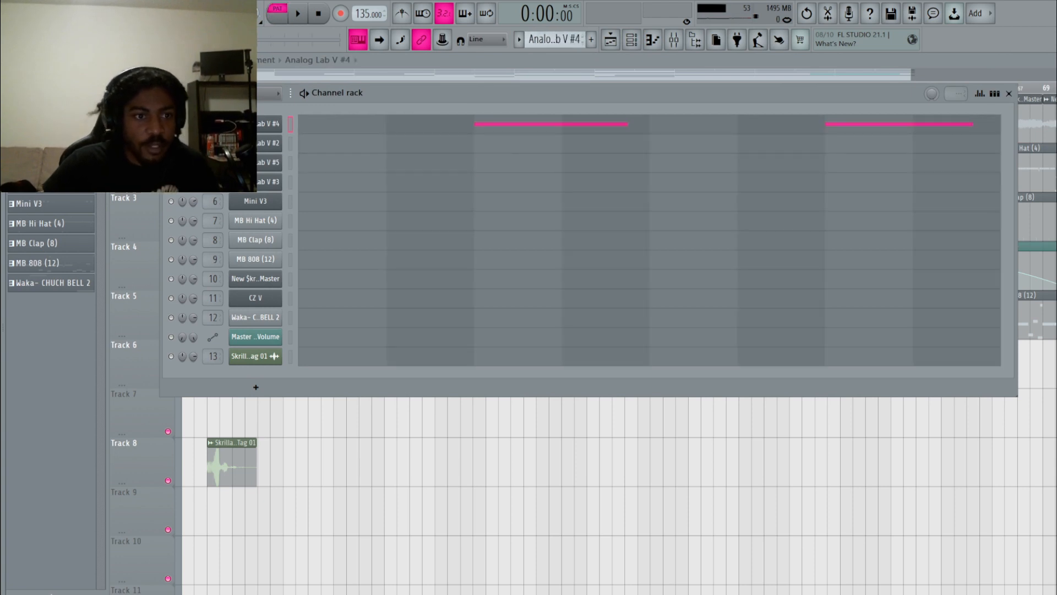
Open the Analog Lab V #4 instrument with its Dark Roller preset and audition the pattern.
click(269, 124)
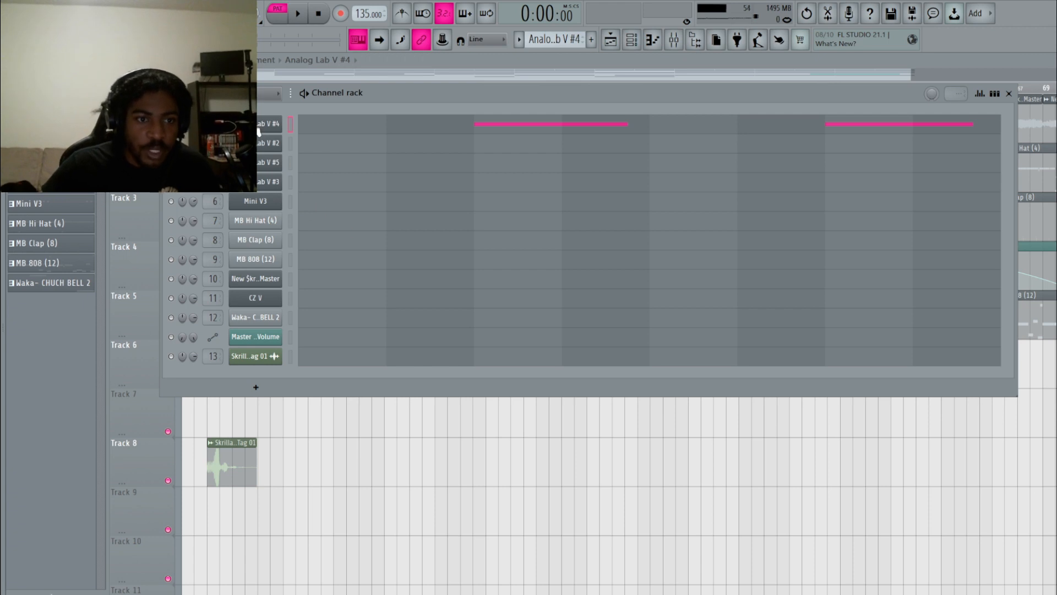
drag(477, 87, 485, 190)
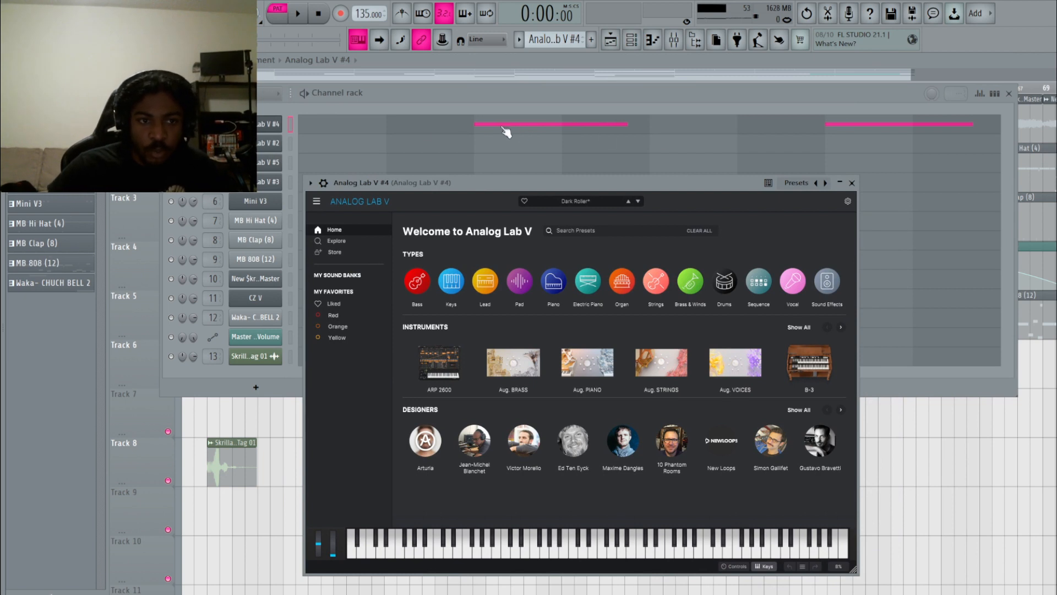
click(299, 20)
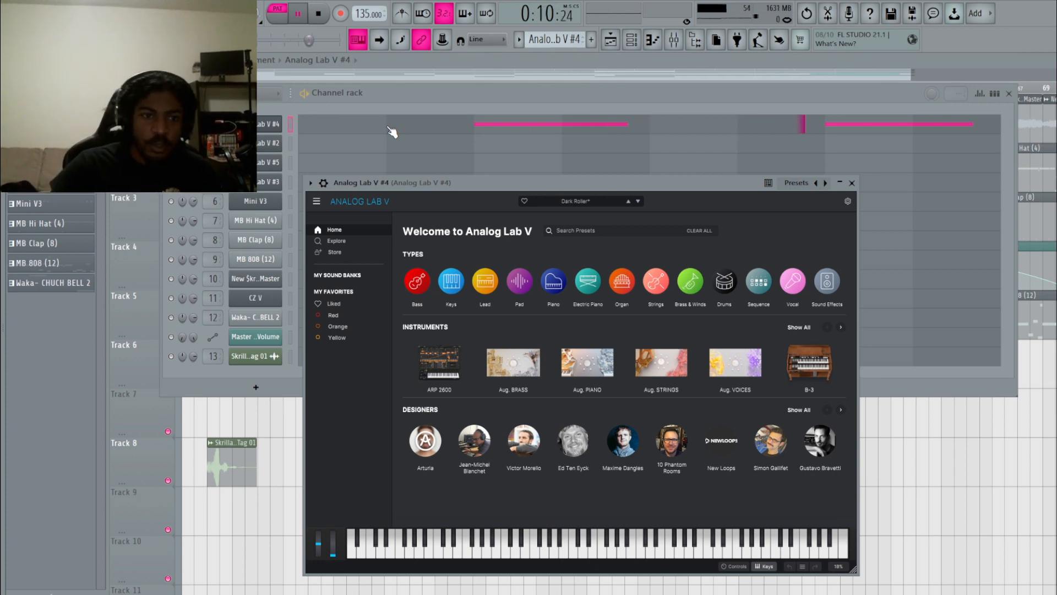
click(319, 13)
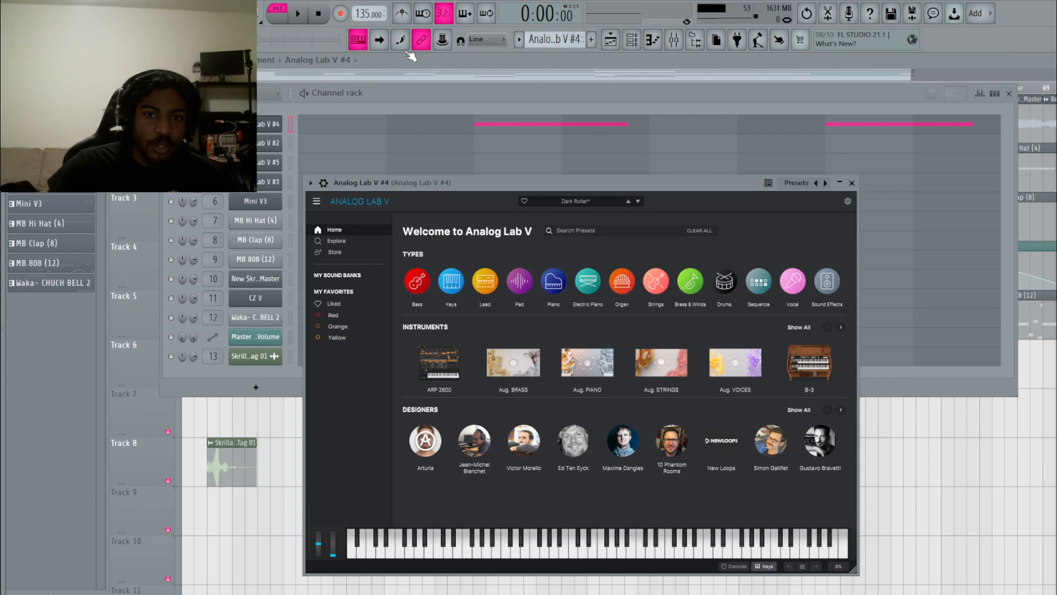
click(555, 42)
Select pattern Analog Lab V #2, open its instrument, and show its notes in the piano roll.
drag(555, 41, 555, 35)
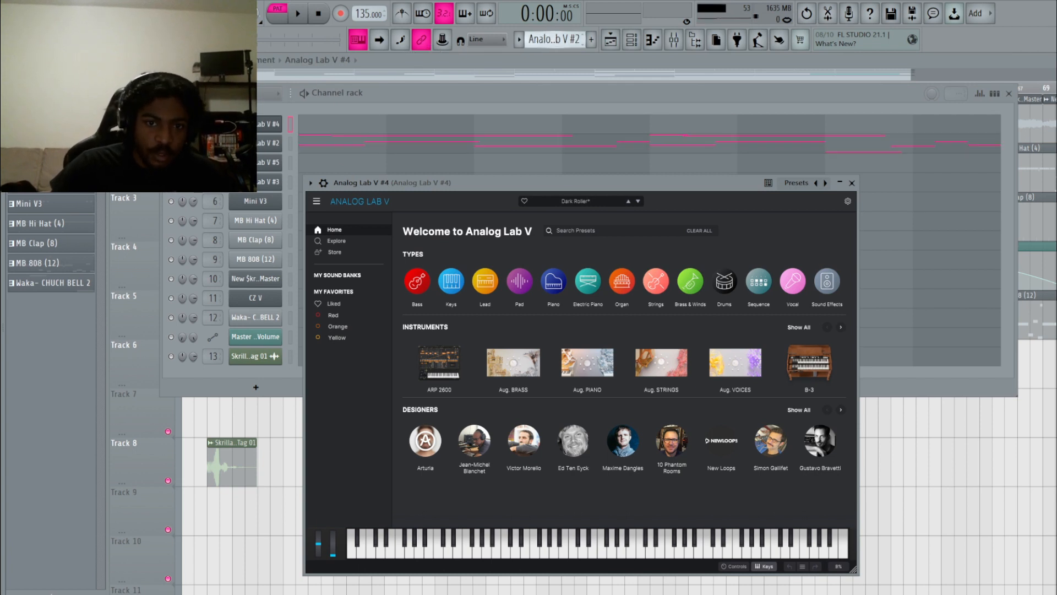
click(245, 143)
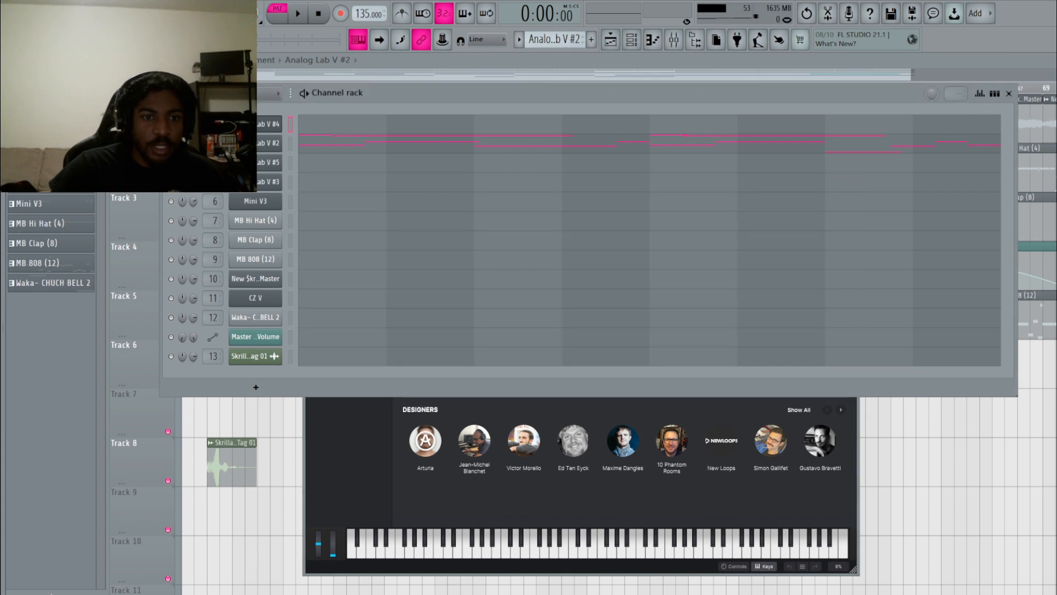
click(267, 146)
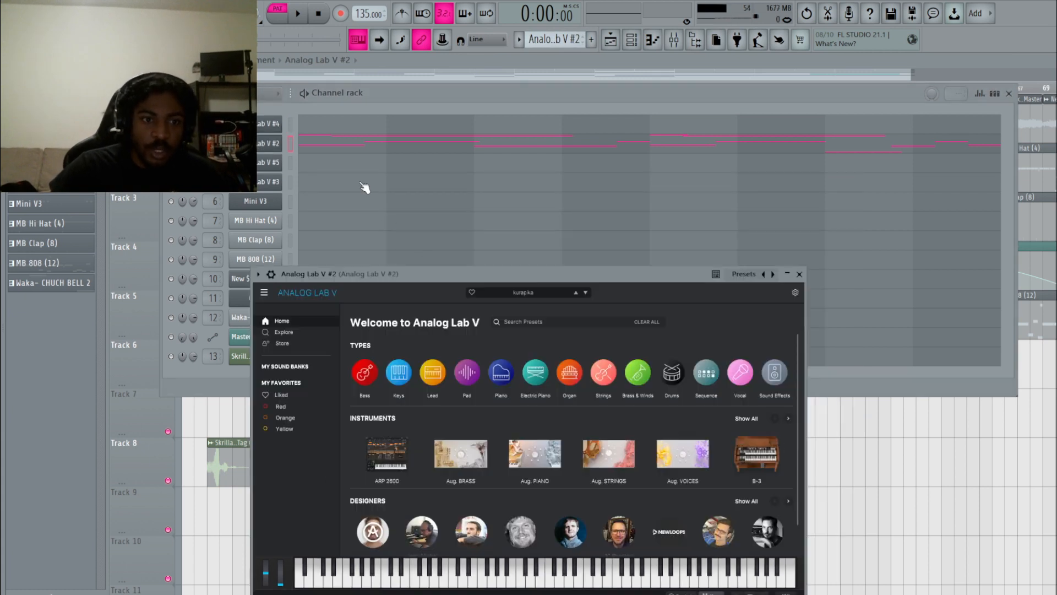
drag(418, 275, 449, 195)
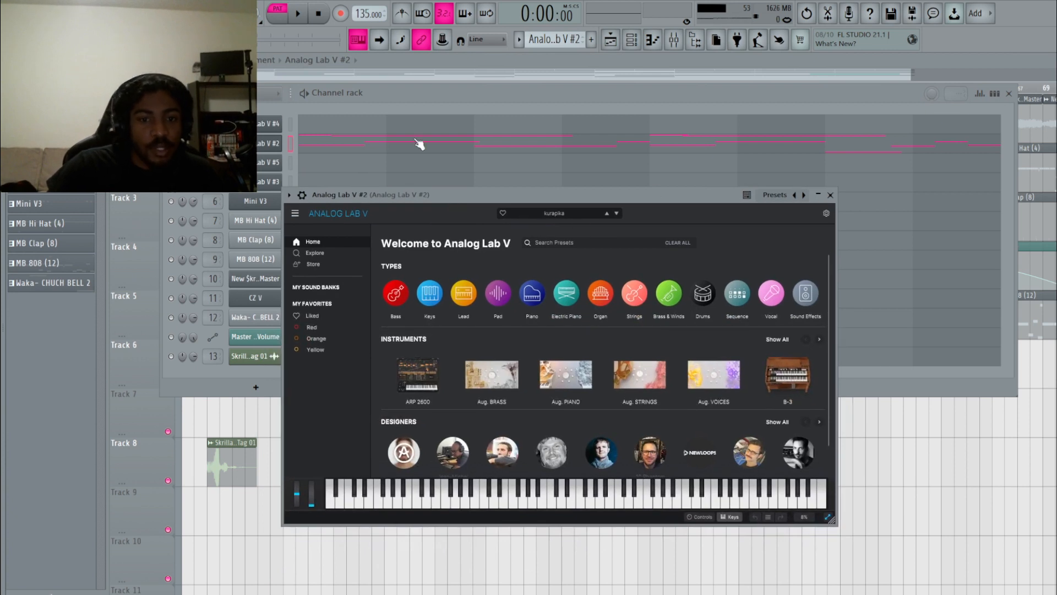
click(393, 145)
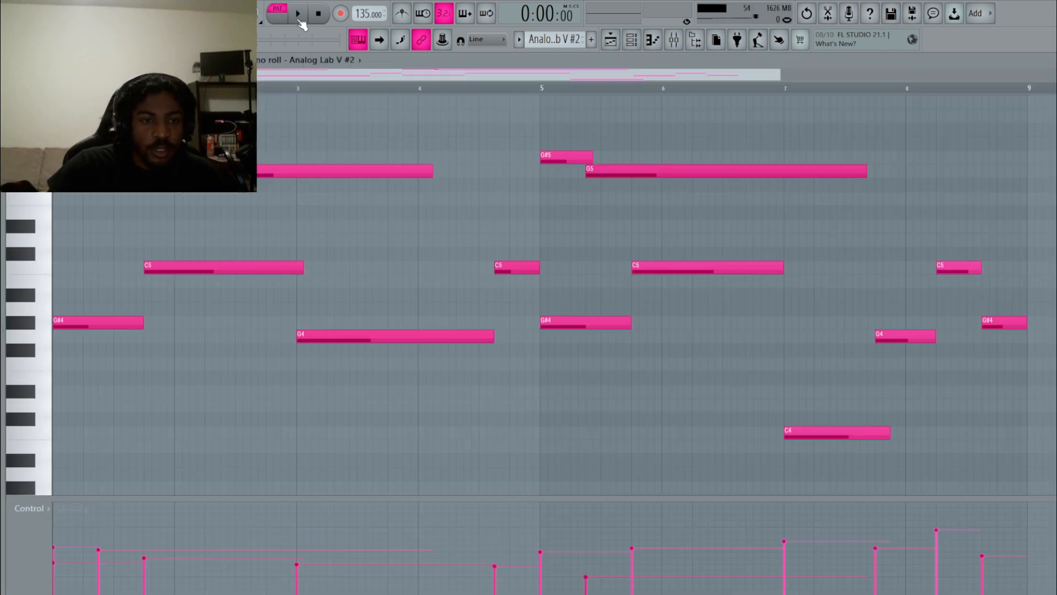
Play the Analog Lab V #2 melody twice and adjust the piano roll's horizontal zoom.
click(298, 14)
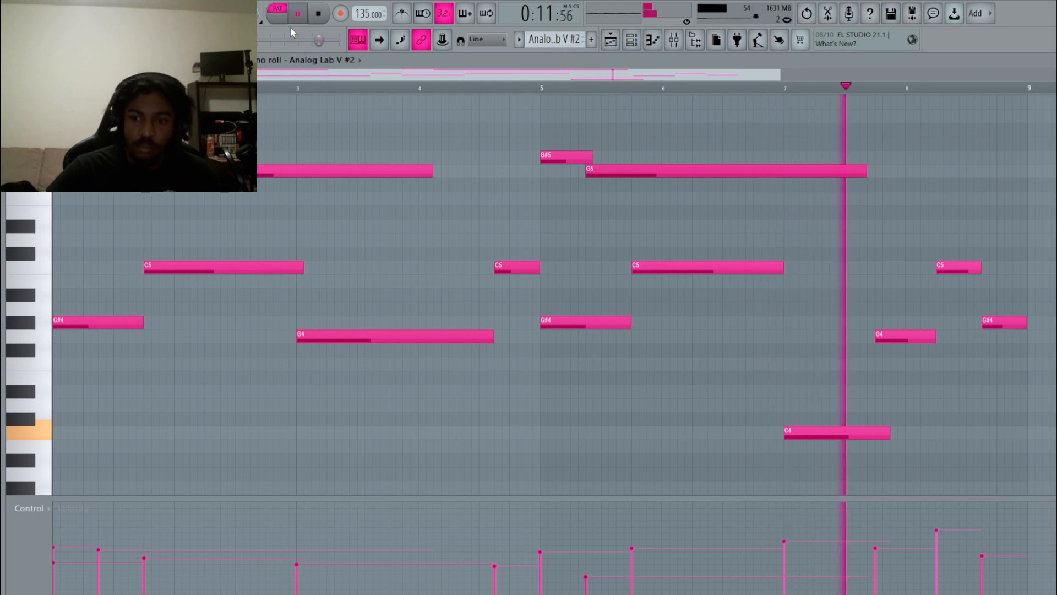
click(319, 14)
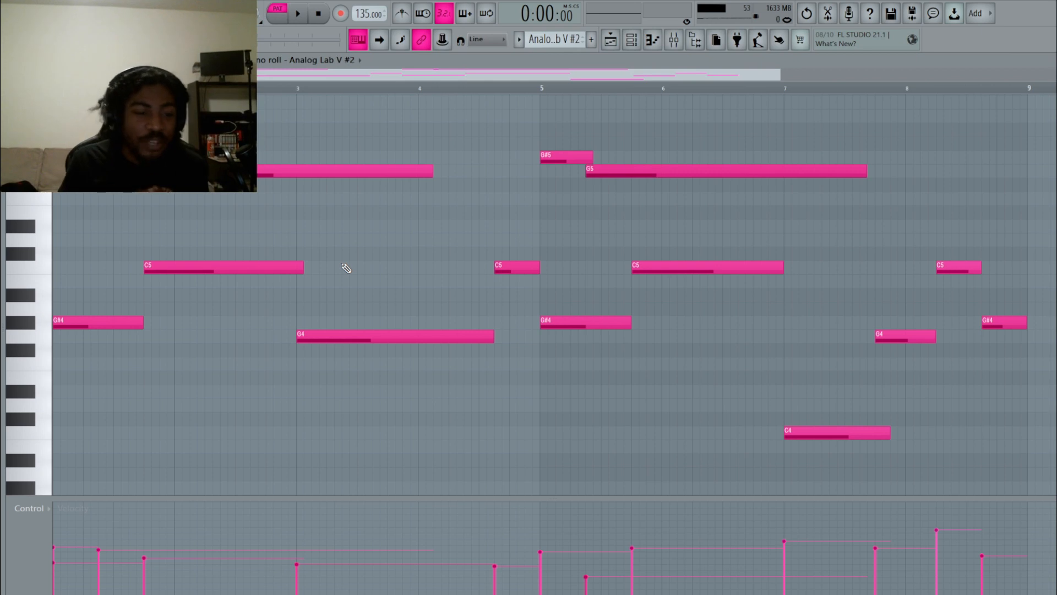
click(298, 14)
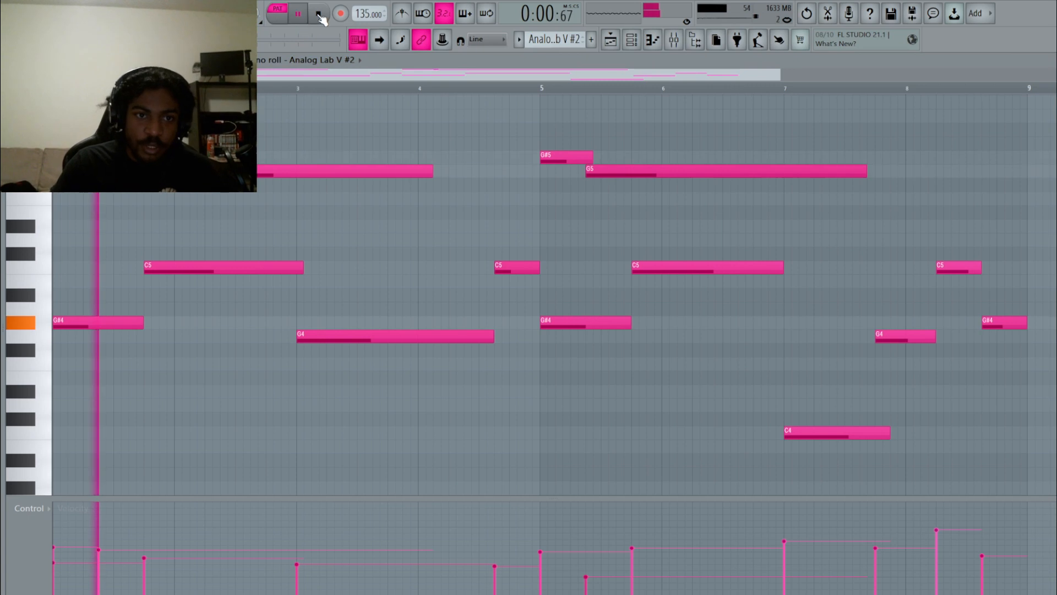
click(319, 14)
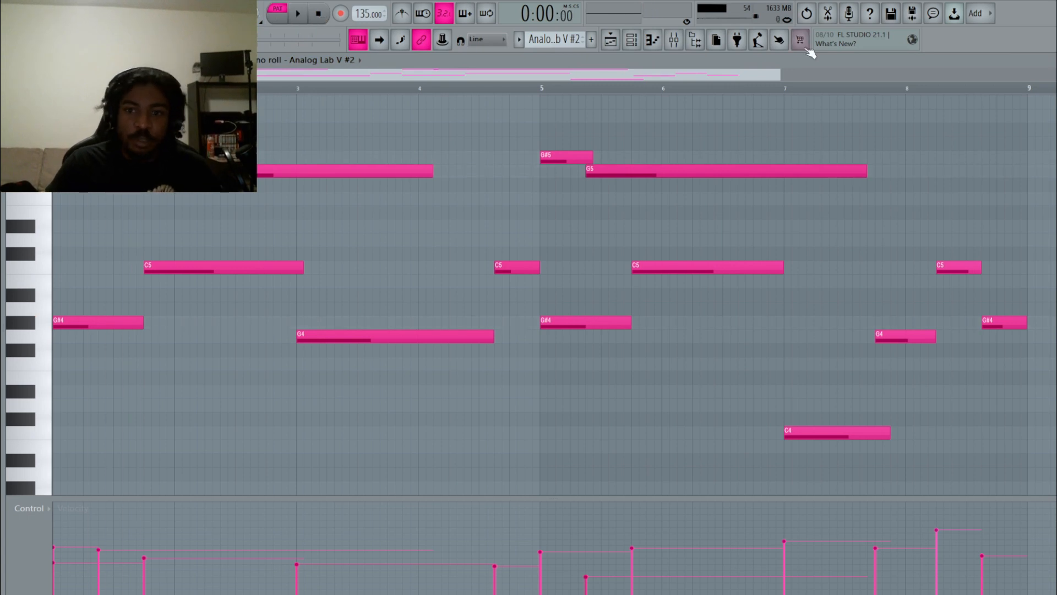
drag(785, 75, 738, 71)
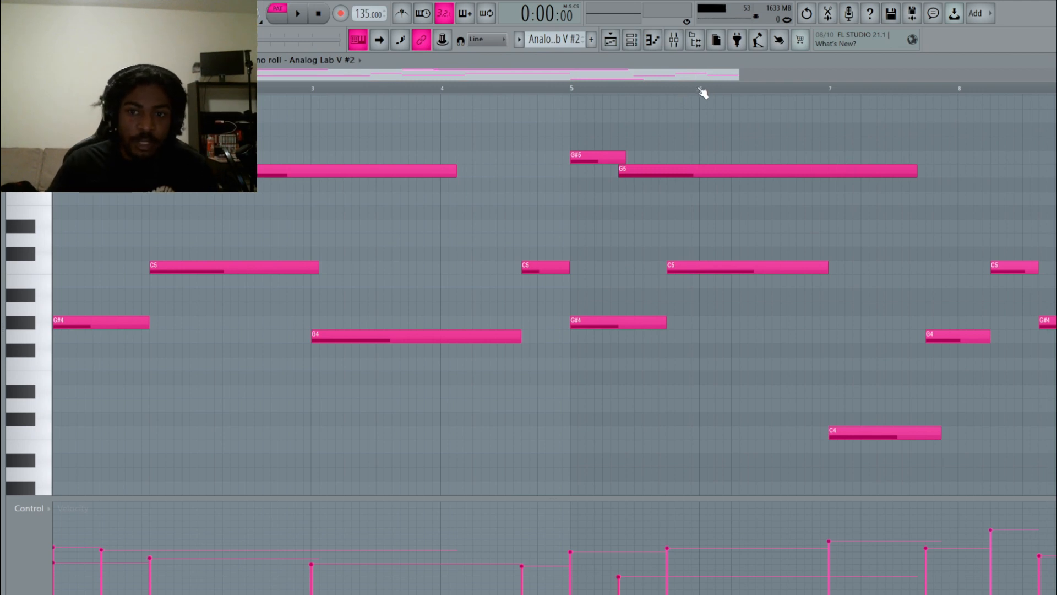
drag(738, 74, 779, 75)
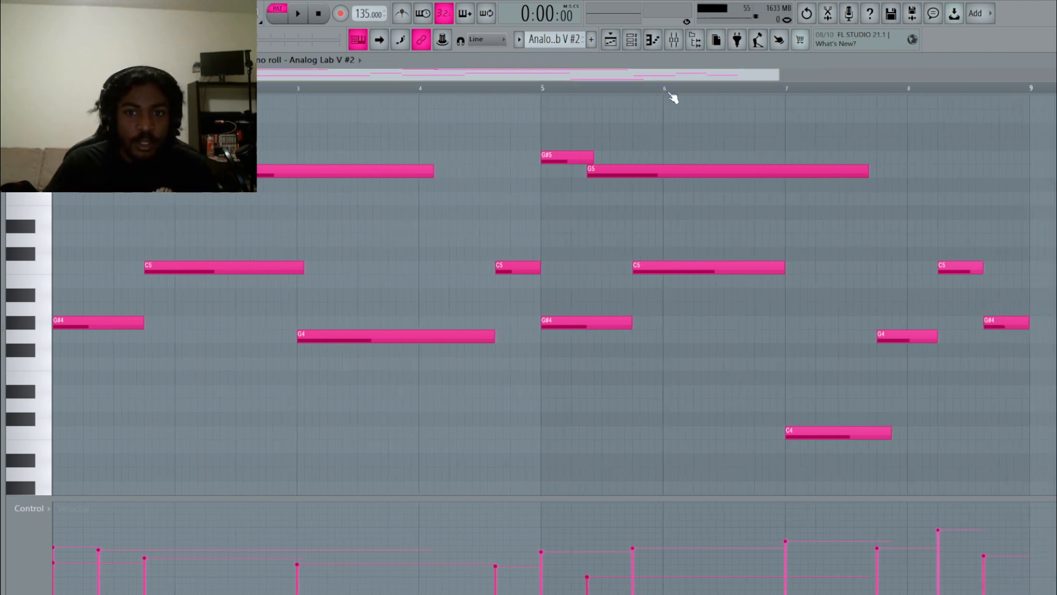
click(634, 44)
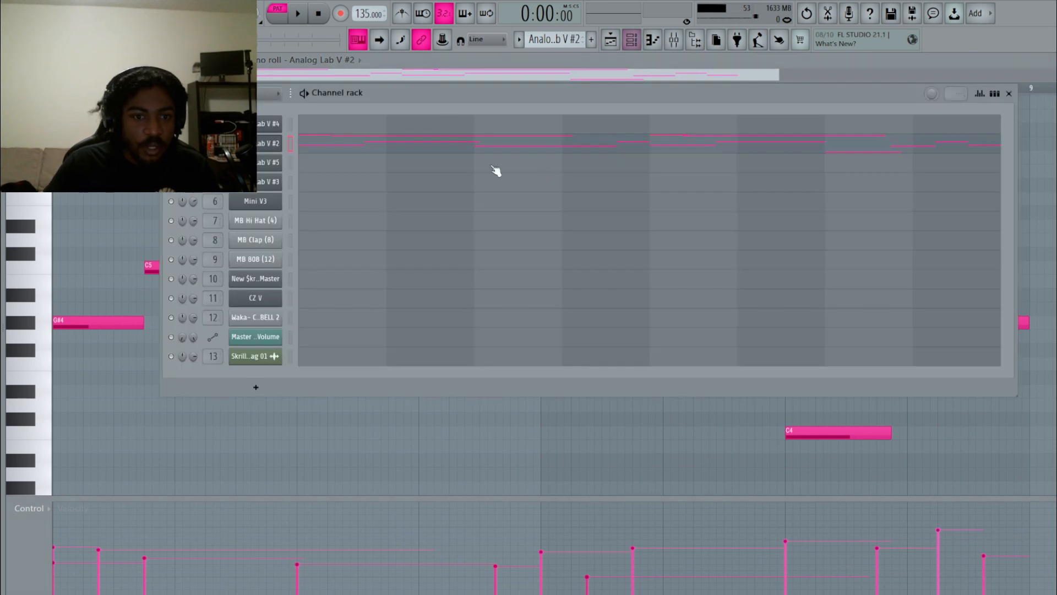
Open the Analog Lab V #5 instrument window and reposition it.
scroll(545, 39, down, 1)
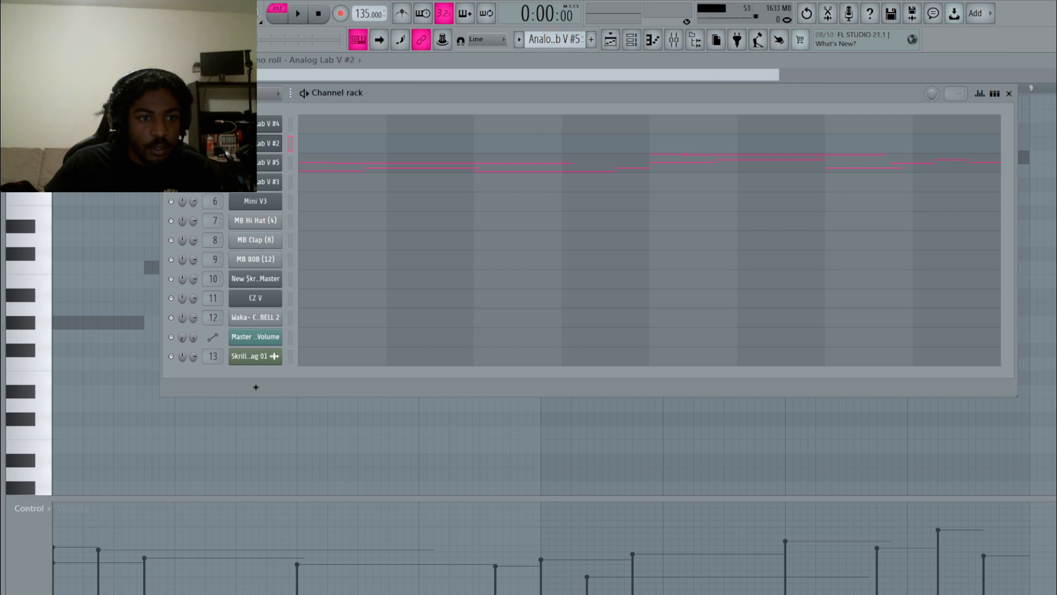
click(260, 165)
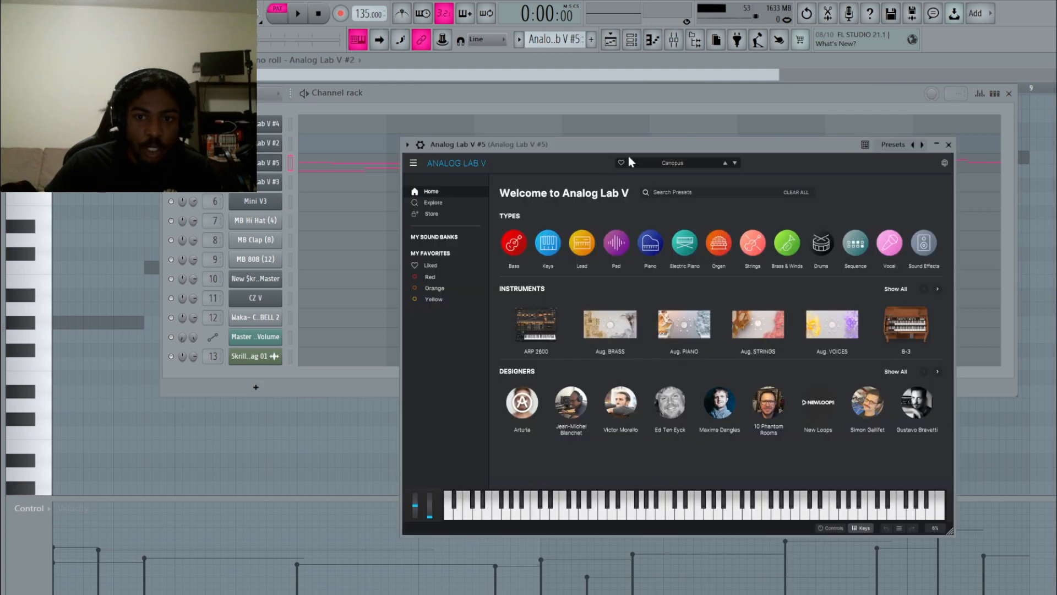
drag(654, 146, 543, 151)
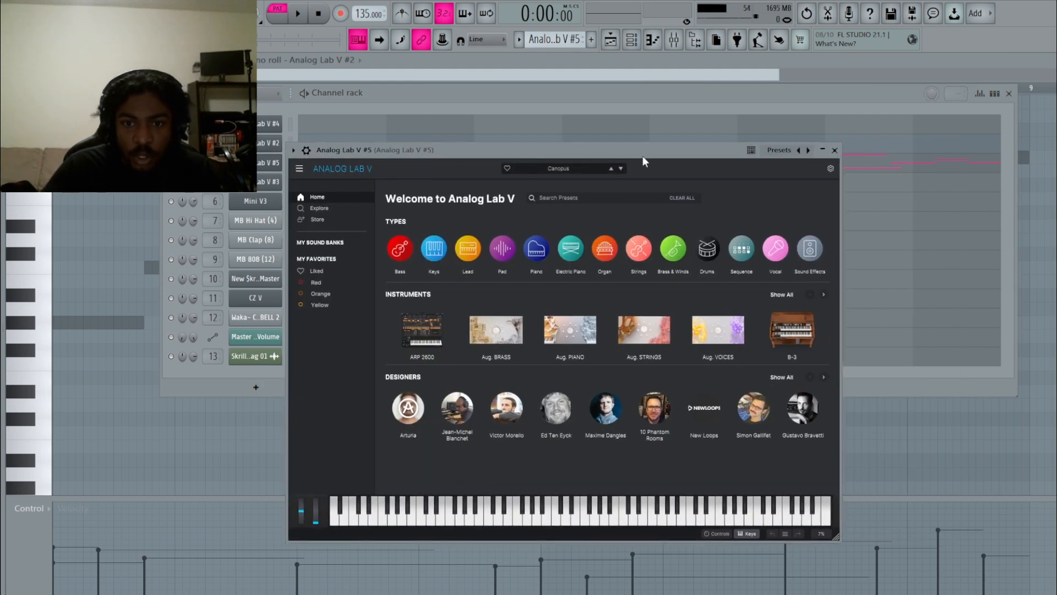
drag(638, 148, 712, 146)
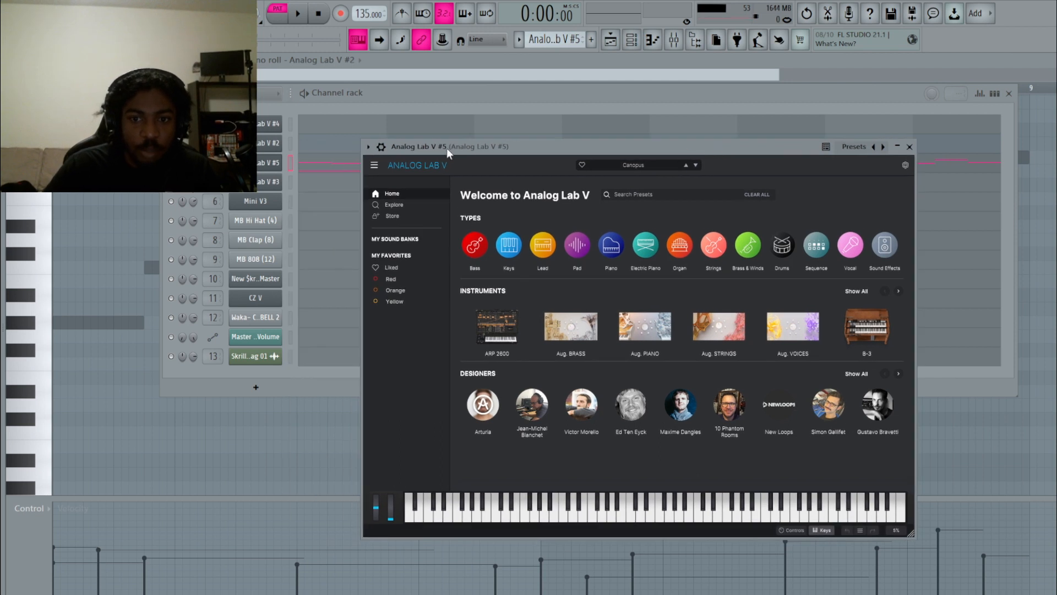
drag(560, 151, 589, 153)
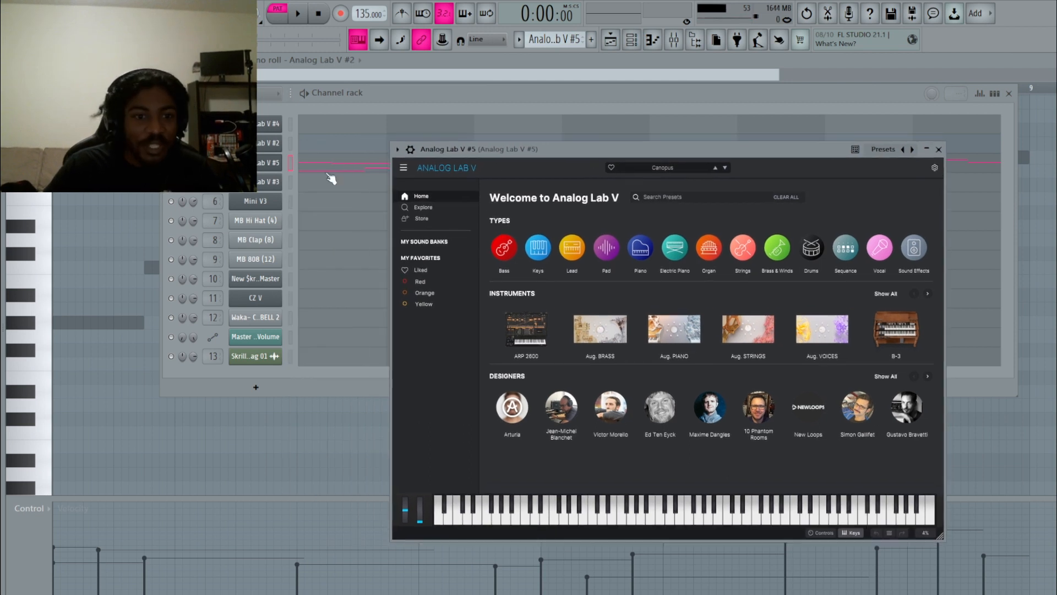
Play the Analog Lab V #5 melody (G4 to G#6) in the piano roll.
click(332, 174)
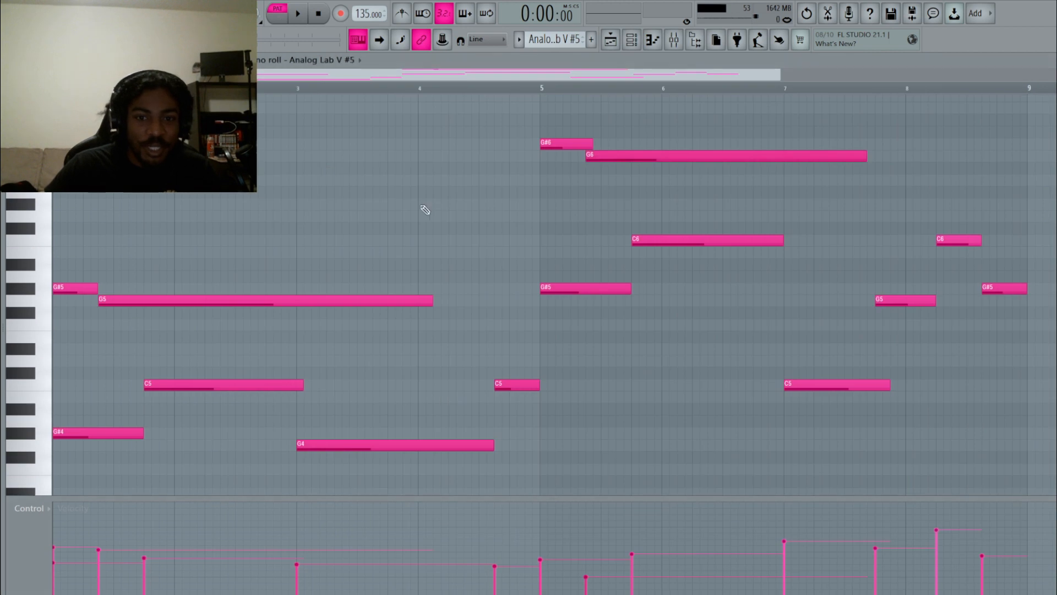
key(space)
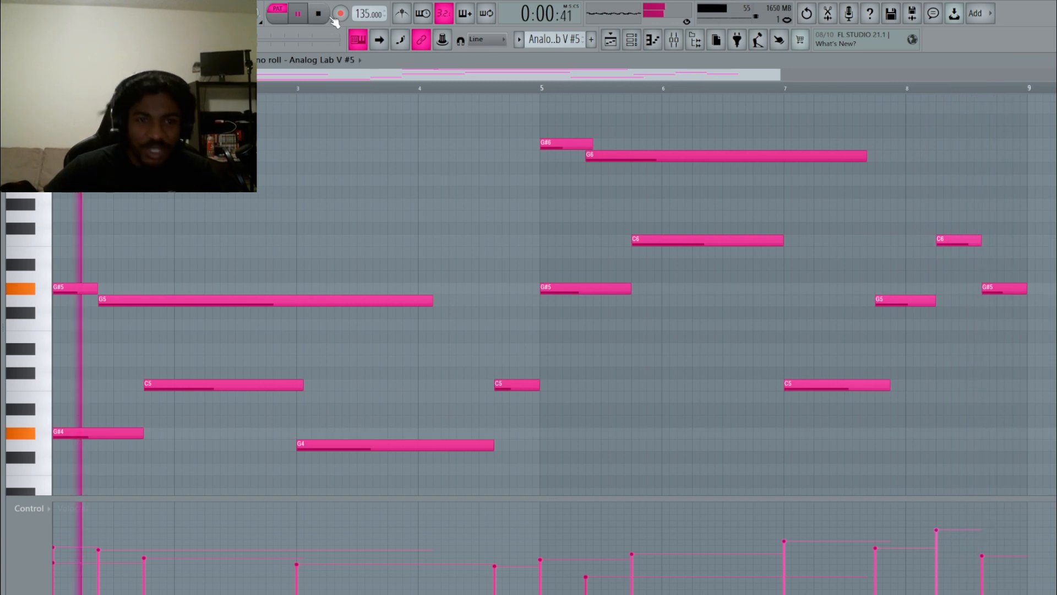
key(space)
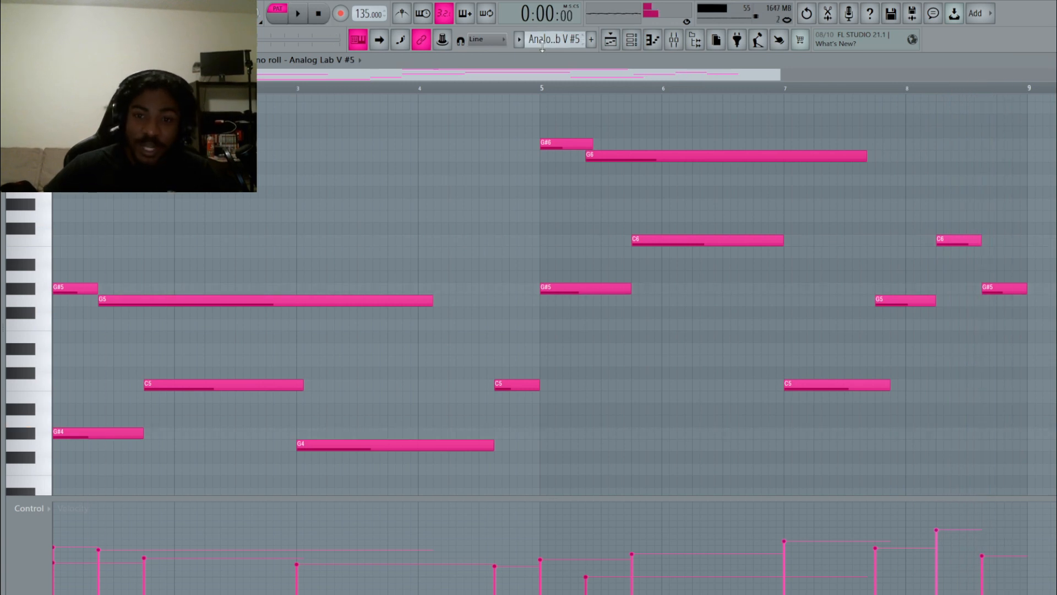
click(632, 39)
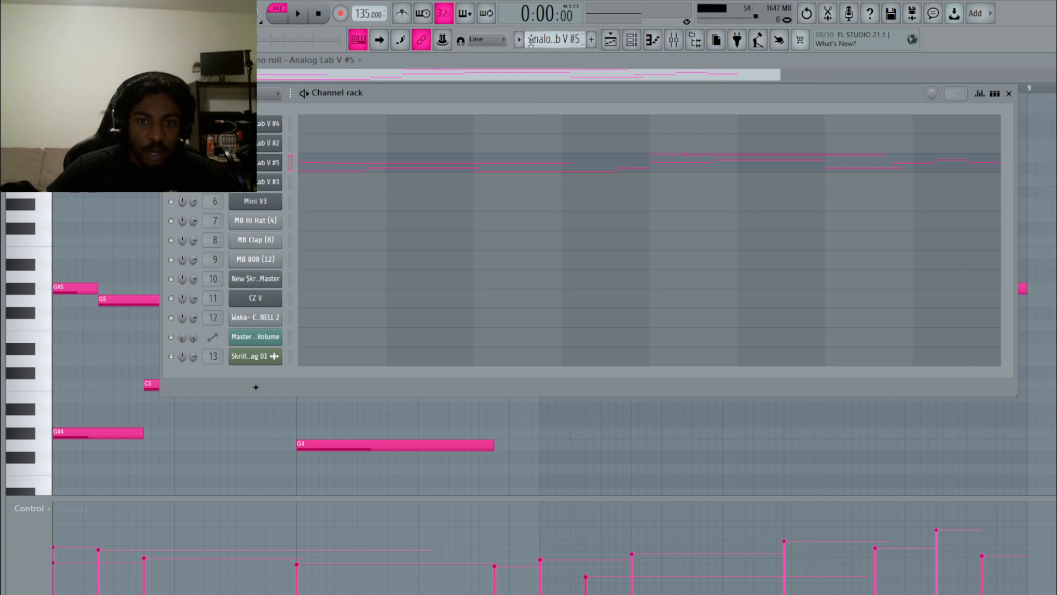
Step through the Analog Lab V patterns and channels, briefly viewing Analog Lab V #5's notes.
drag(532, 41, 533, 48)
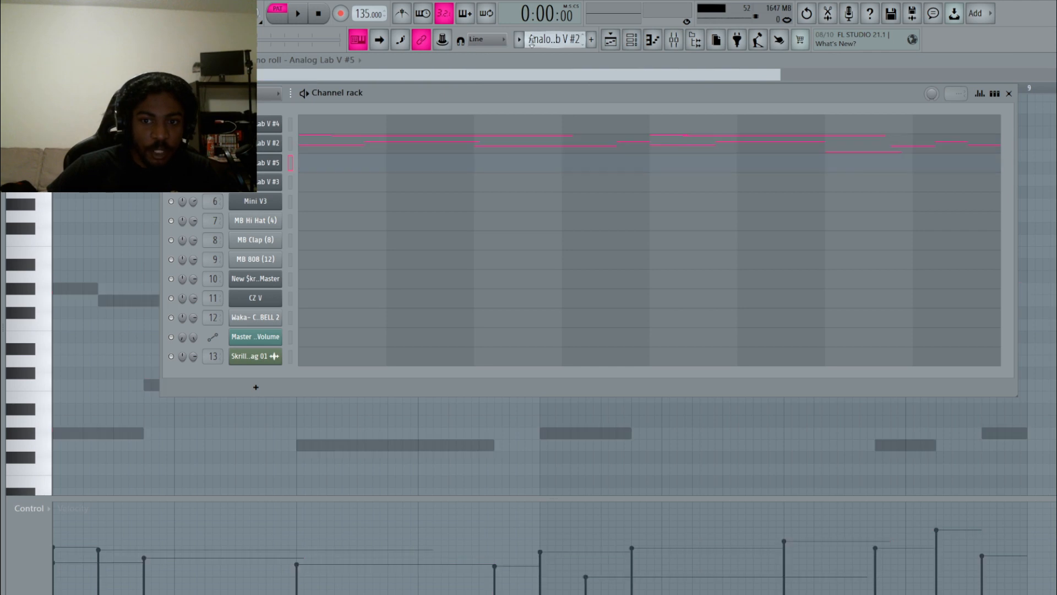
click(290, 141)
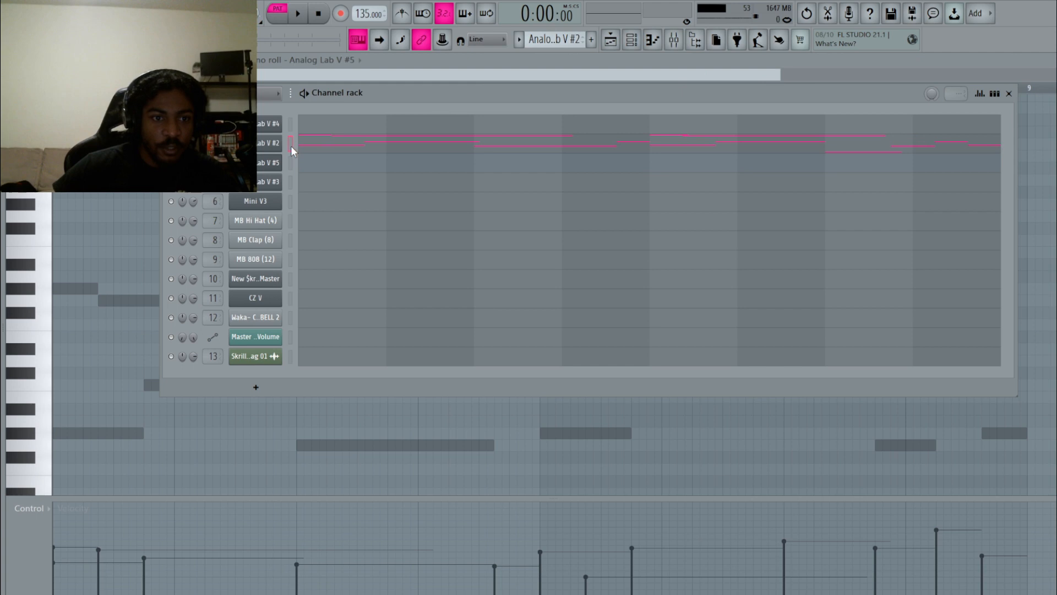
click(290, 163)
drag(545, 43, 540, 35)
click(446, 175)
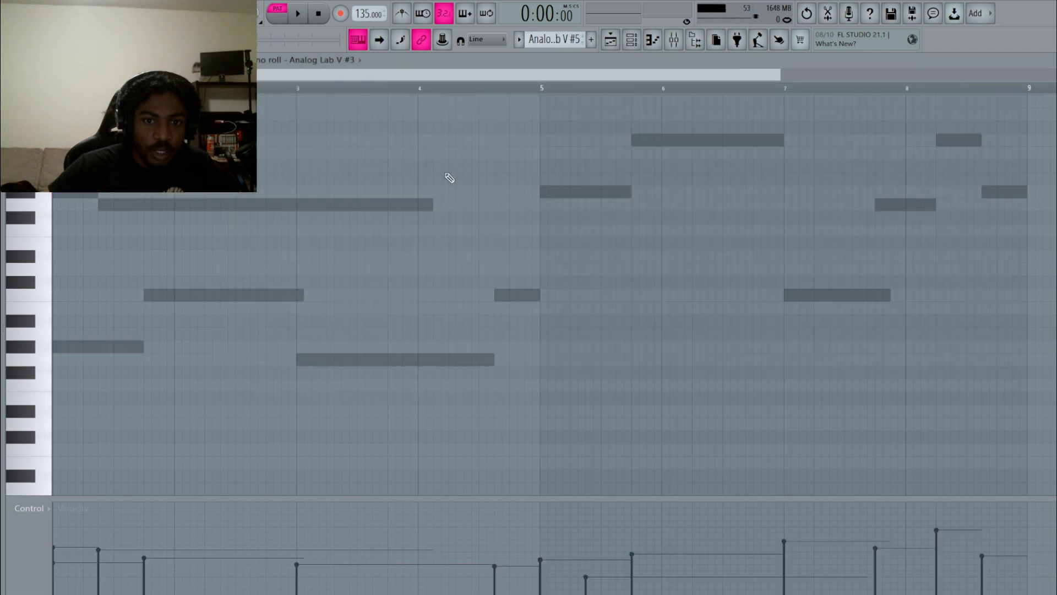
click(611, 39)
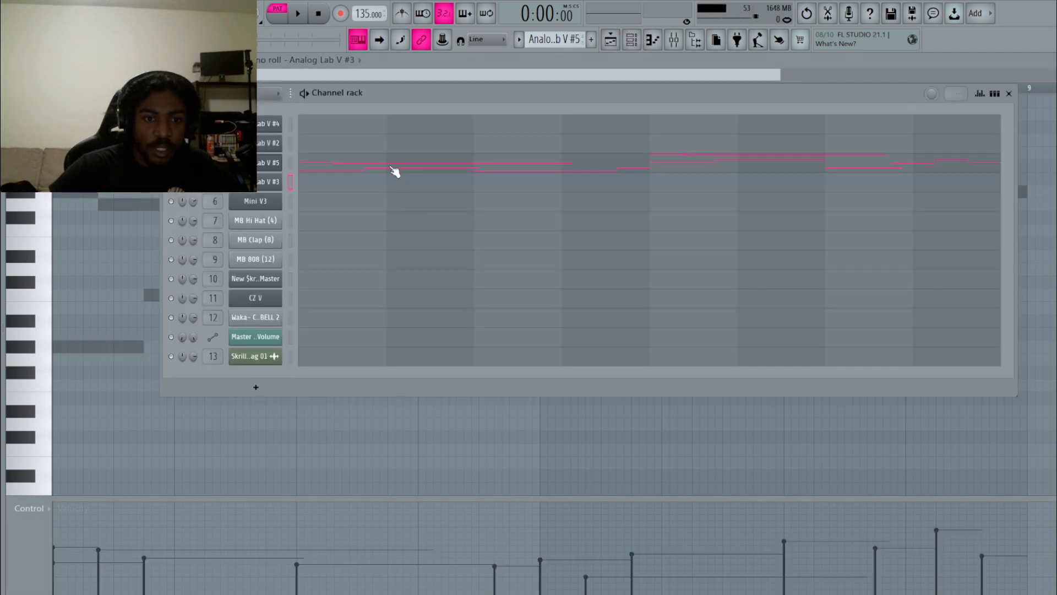
click(392, 167)
click(633, 42)
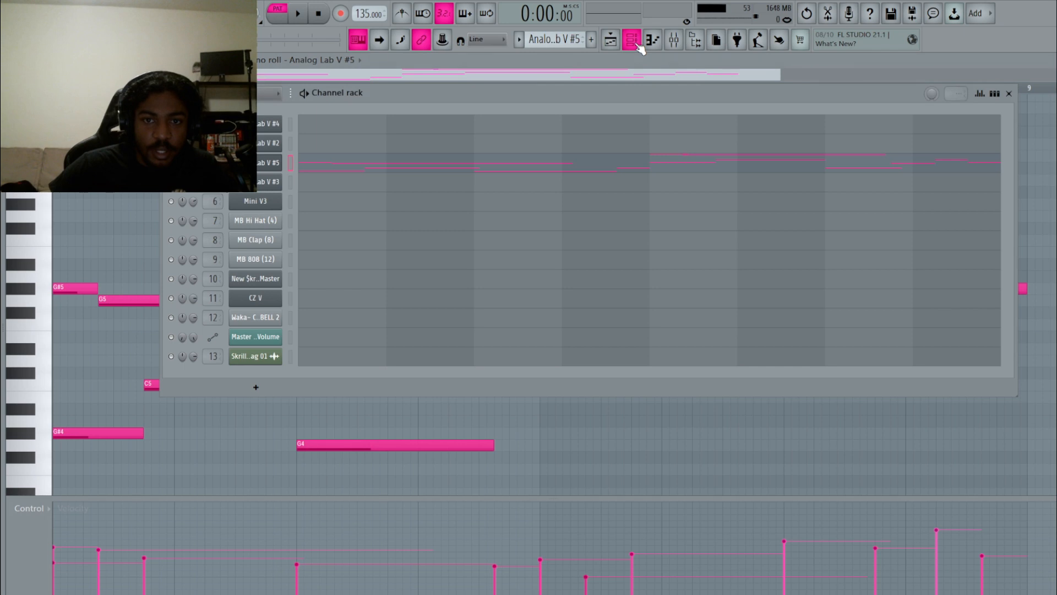
Audition pattern Analog Lab V #3, check its plugin, and move the channel rack left.
drag(542, 40, 542, 36)
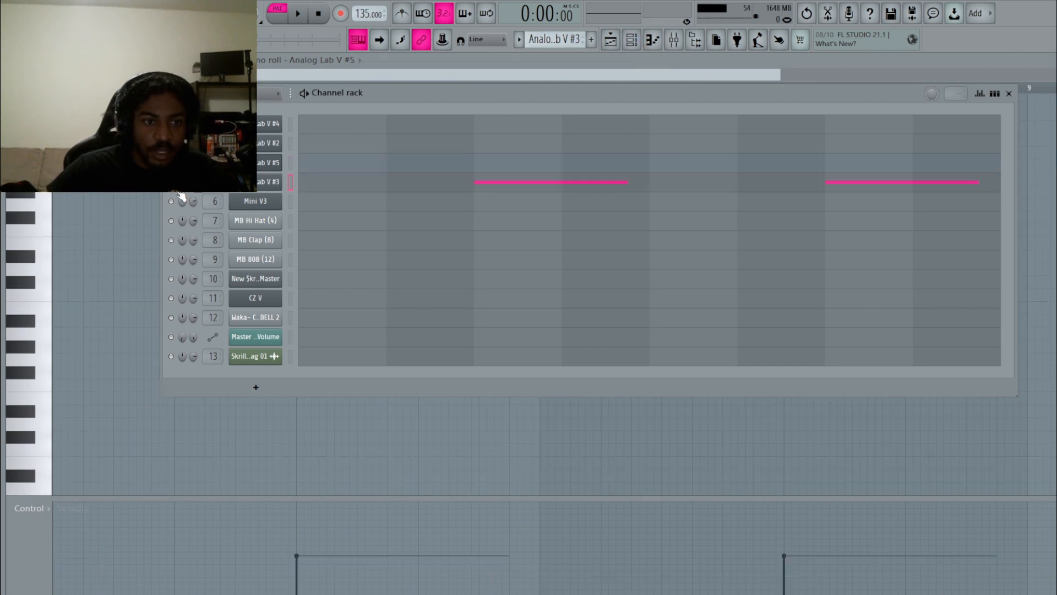
click(298, 13)
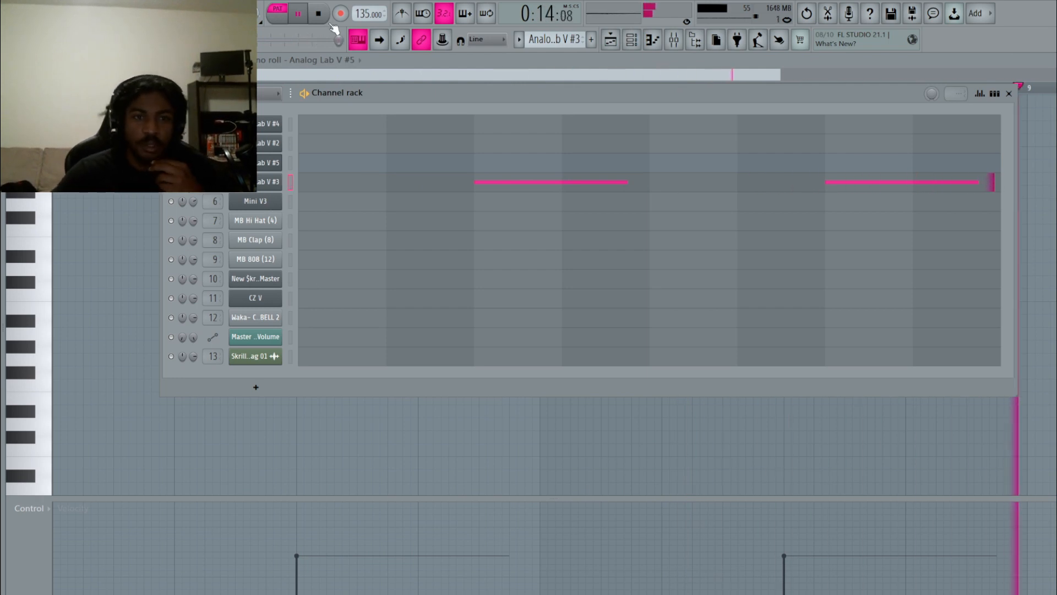
key(space)
click(257, 185)
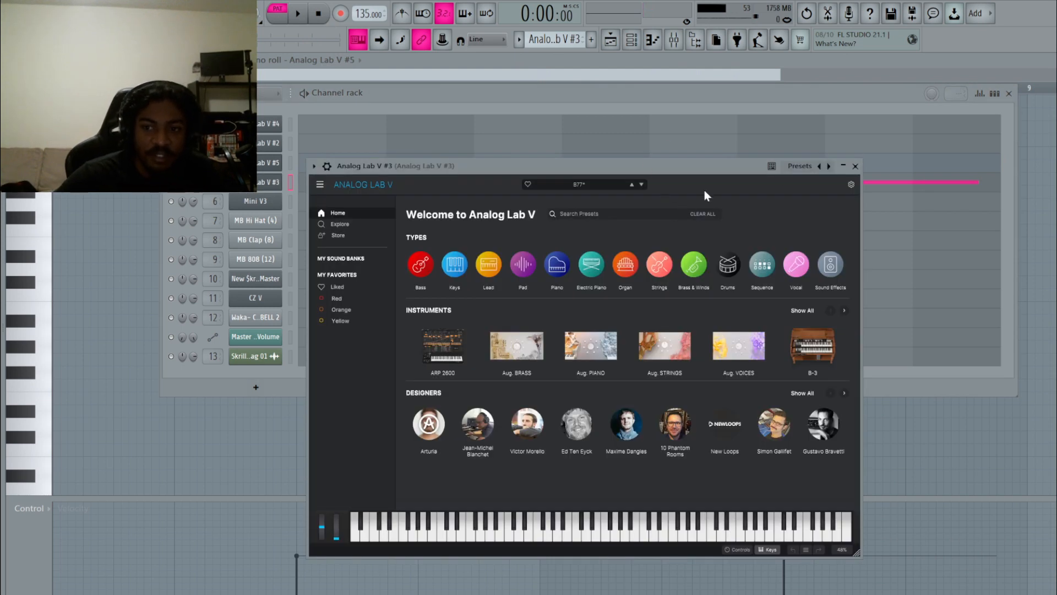
click(855, 166)
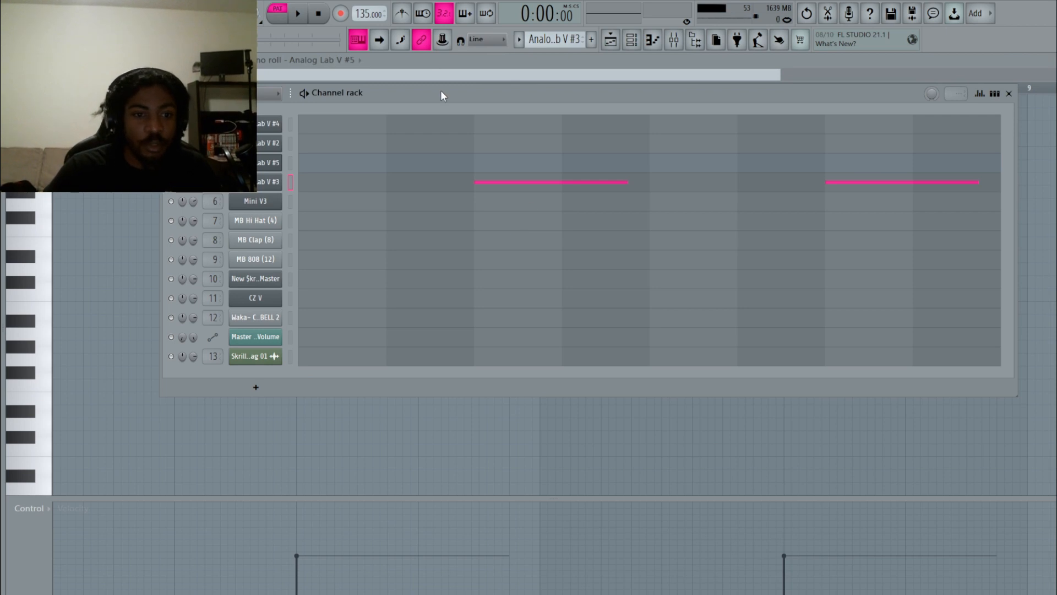
drag(442, 90, 288, 64)
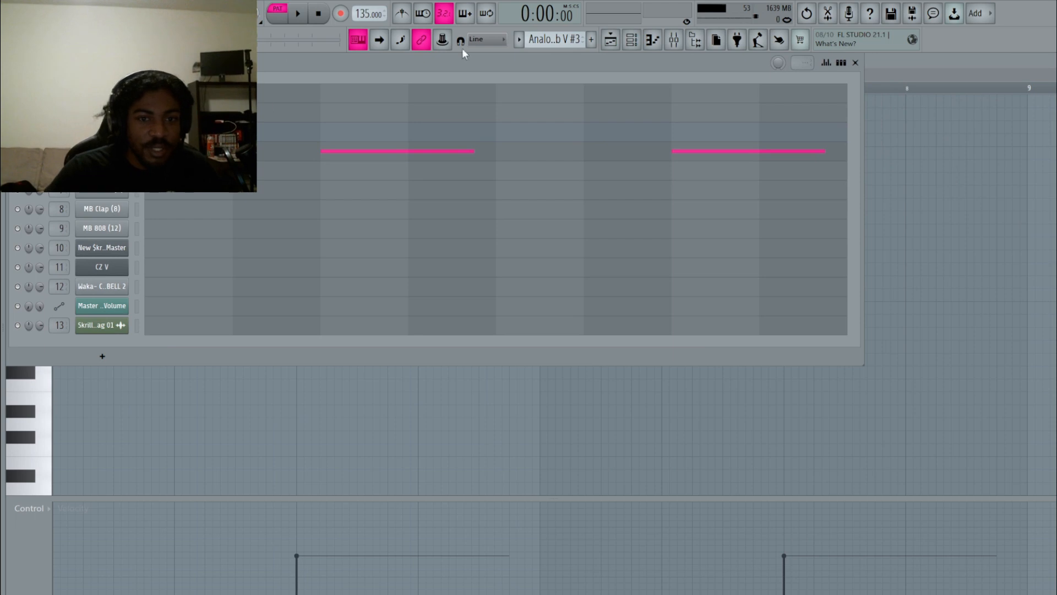
Scroll to the Mini V3 channel and open its synth window.
scroll(540, 42, down, 1)
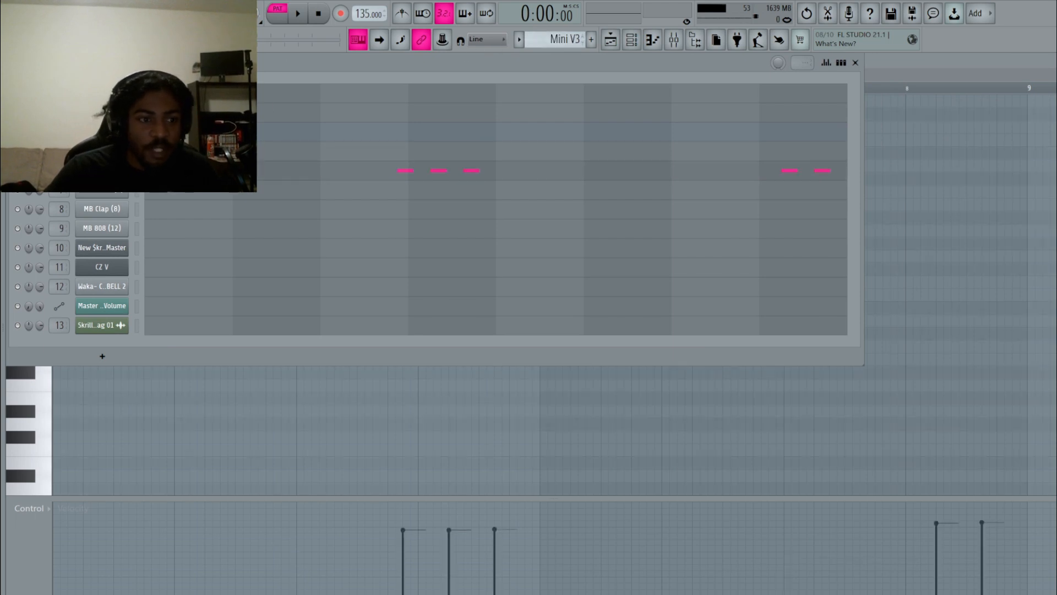
click(102, 170)
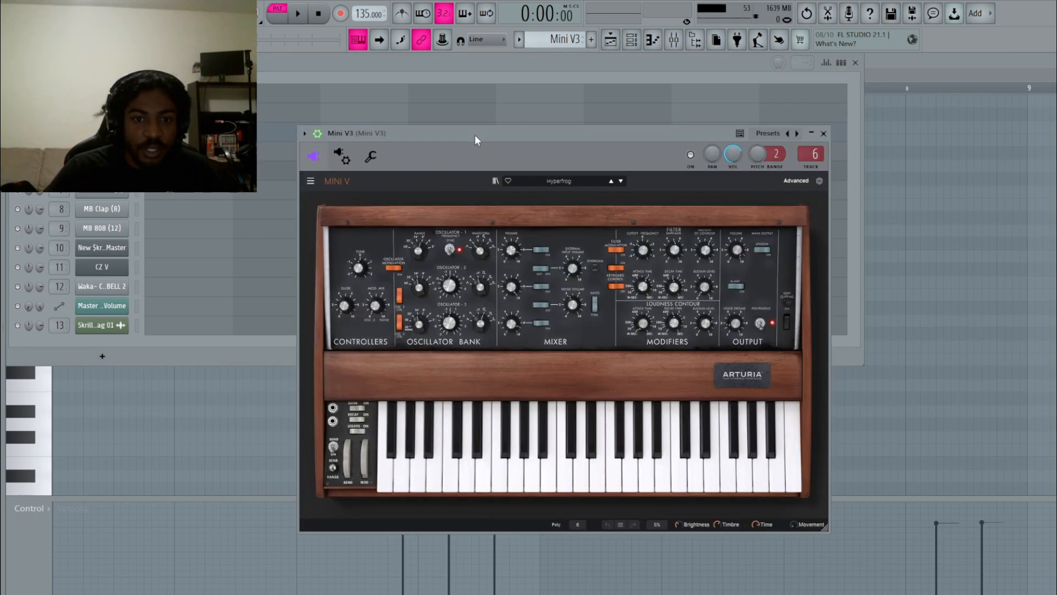
drag(465, 146, 510, 149)
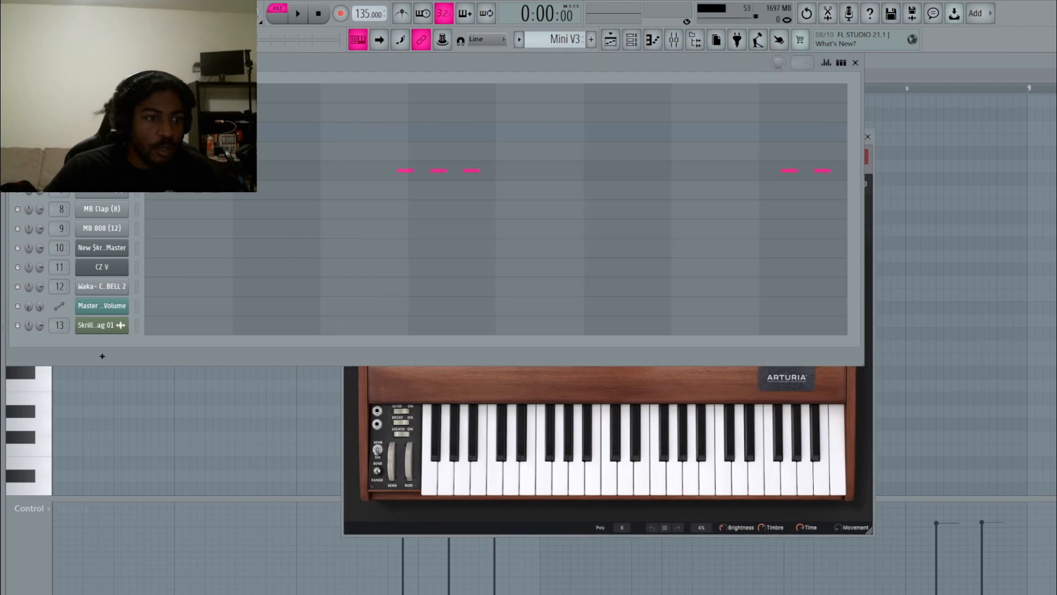
Play the Mini V3 notes in the piano roll, then scroll the channel rack to MB Hi Hat (4).
click(297, 13)
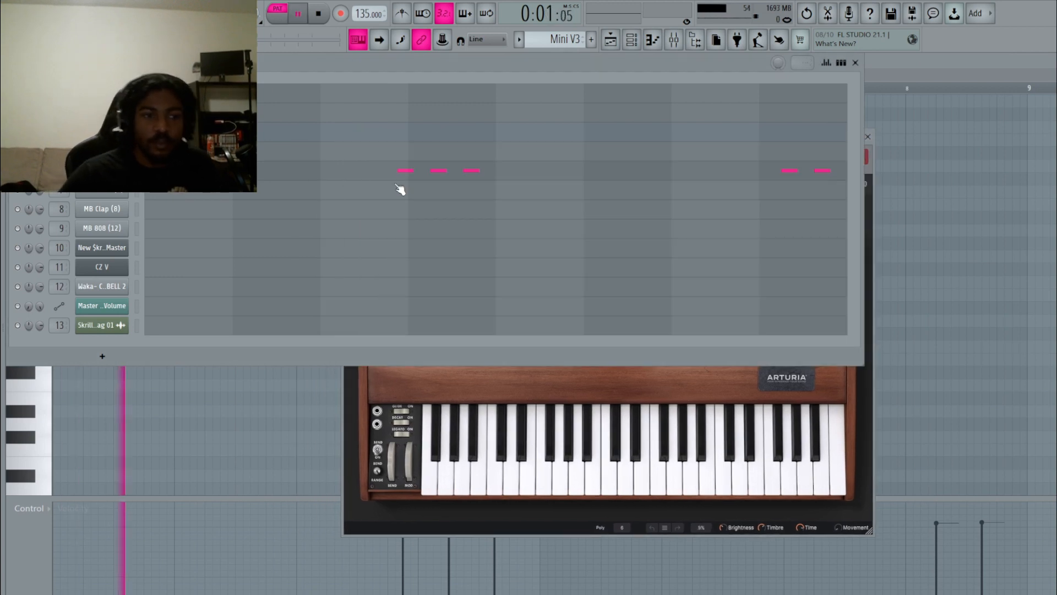
click(381, 174)
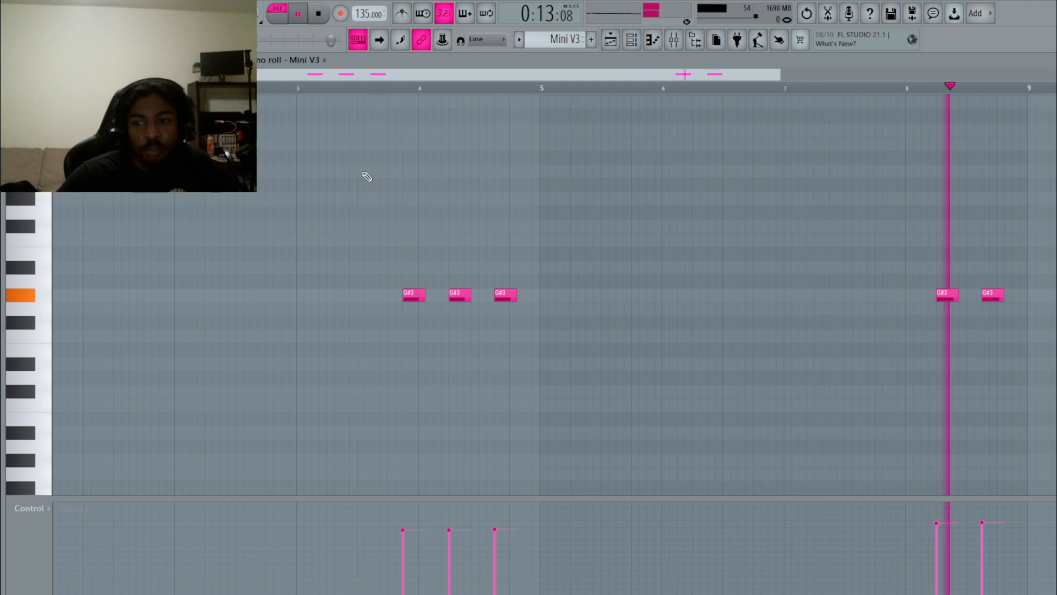
click(319, 15)
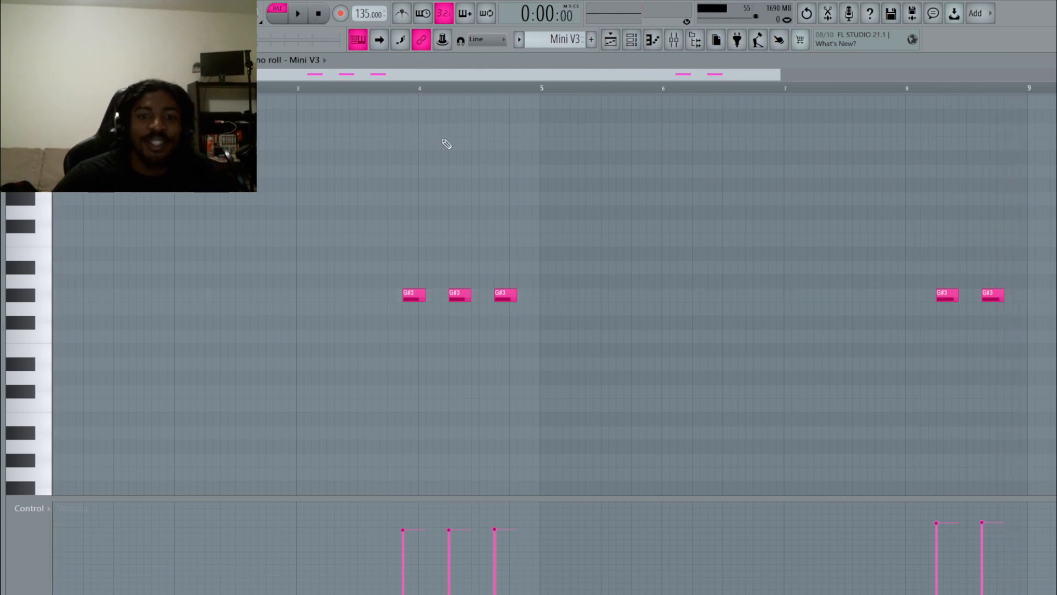
click(638, 40)
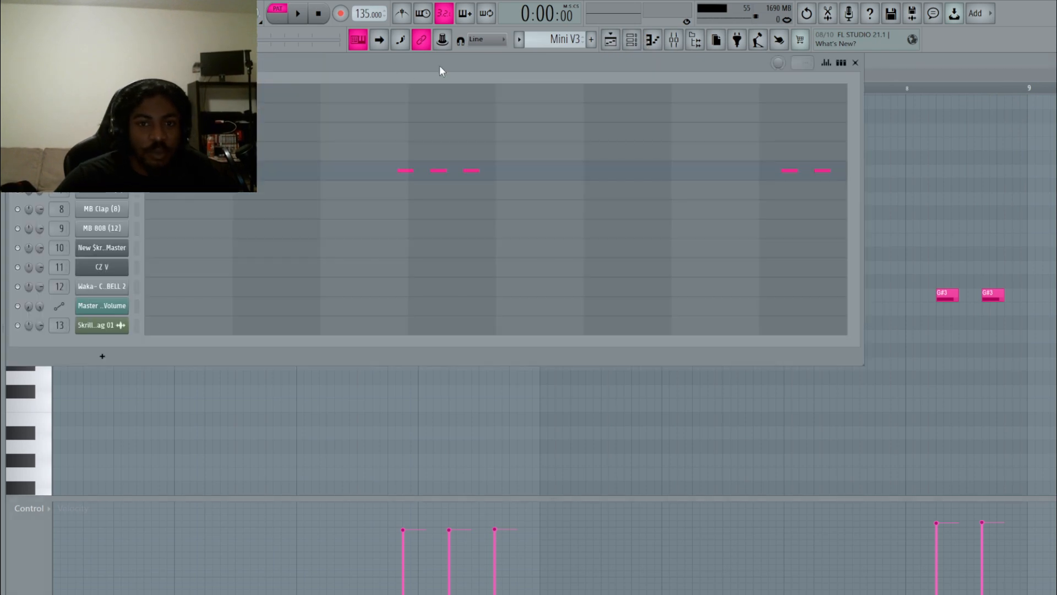
scroll(551, 44, down, 1)
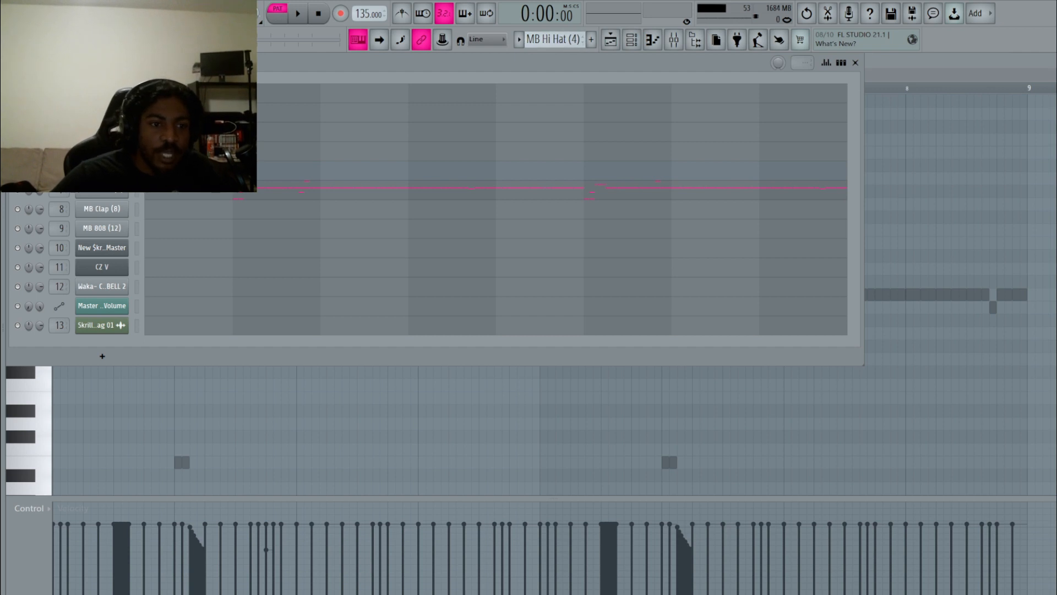
Open the MB Hi Hat (4) piano roll, widen its C5 hi-hat rolls, and play it.
click(187, 194)
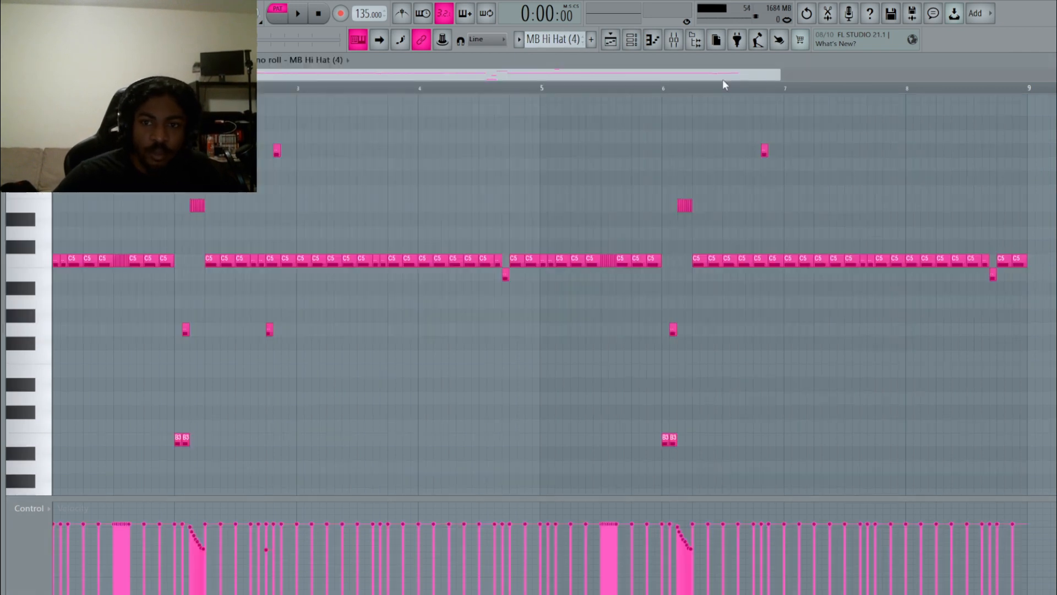
drag(779, 71, 736, 66)
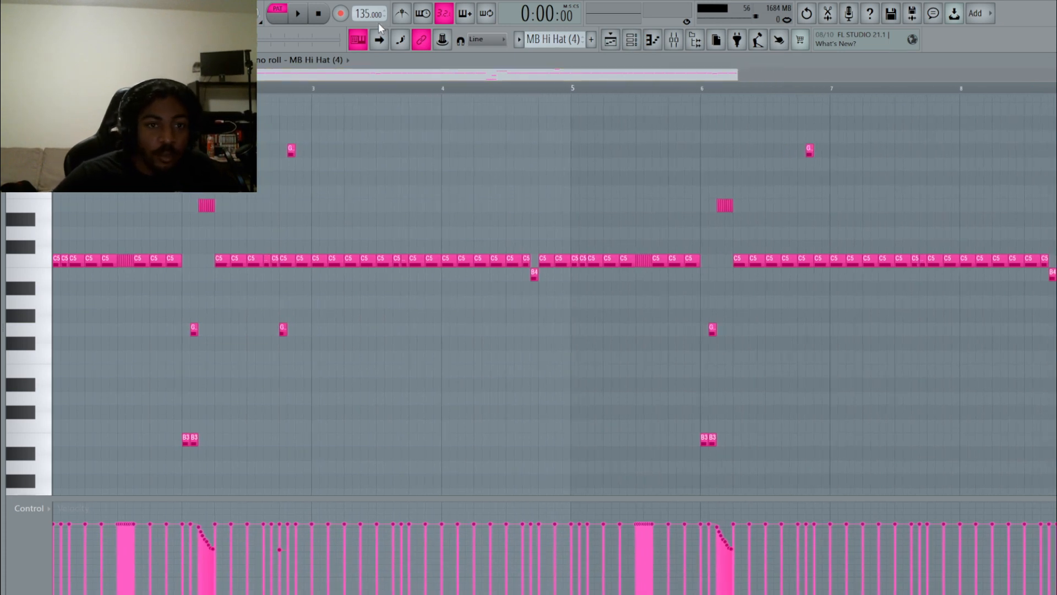
click(302, 15)
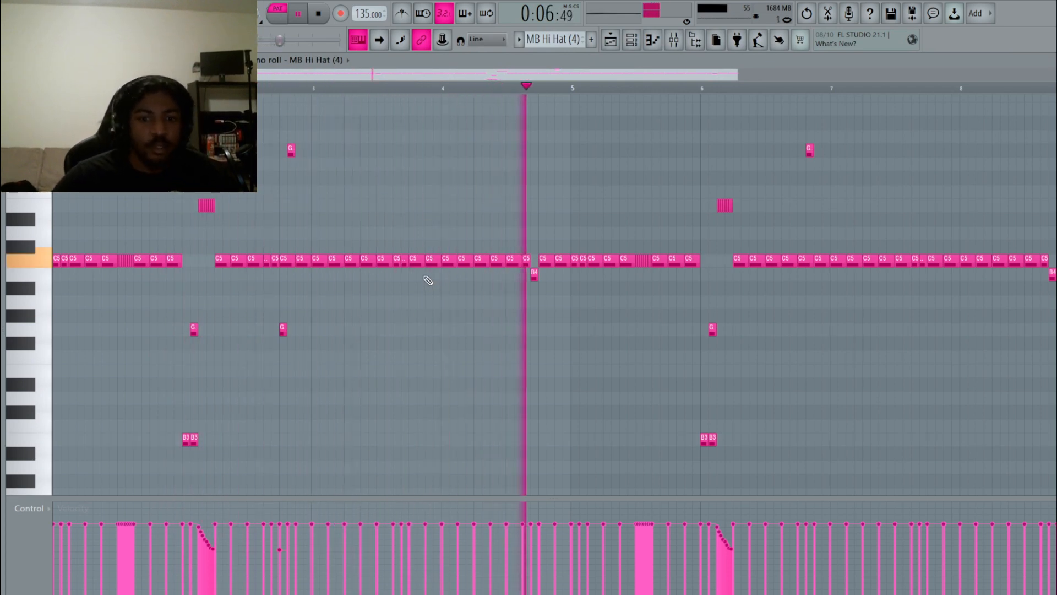
click(318, 14)
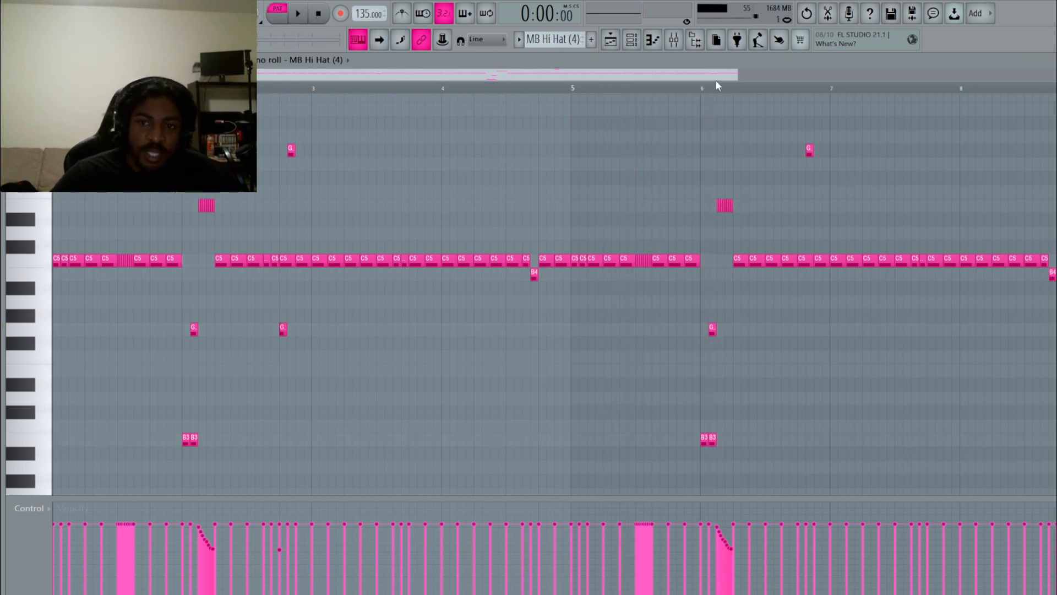
drag(732, 74, 532, 85)
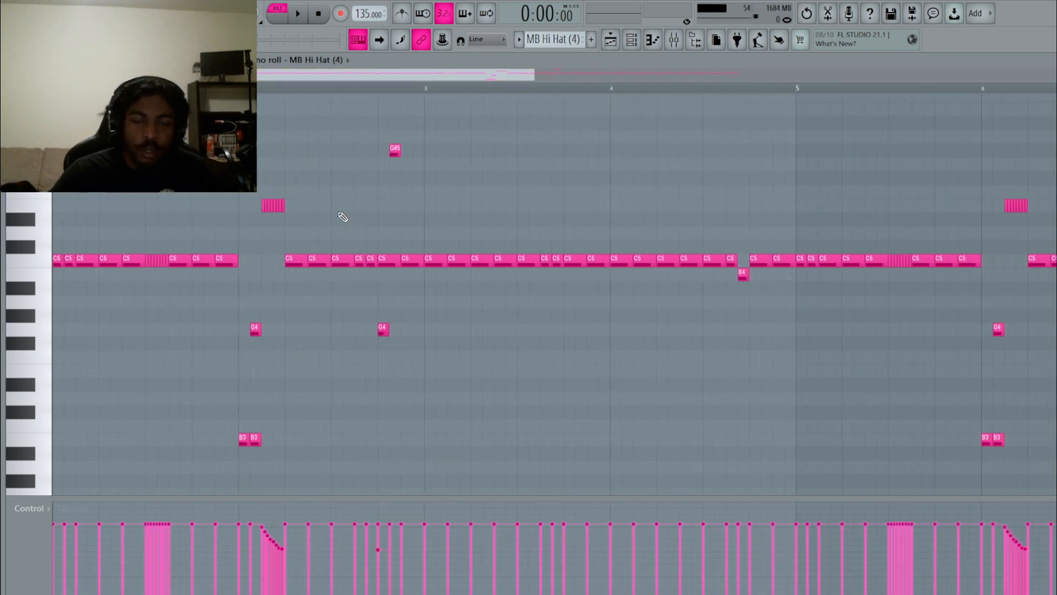
Audition the MB Clap (8) pattern, then scroll the channel selector to MB 808 (12).
click(654, 44)
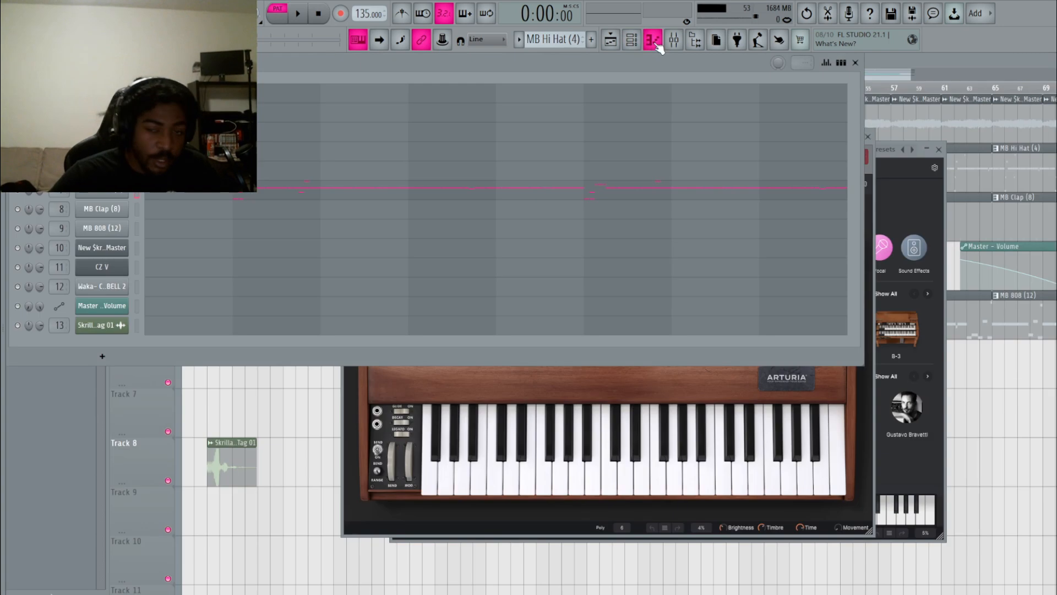
scroll(547, 42, down, 4)
click(247, 215)
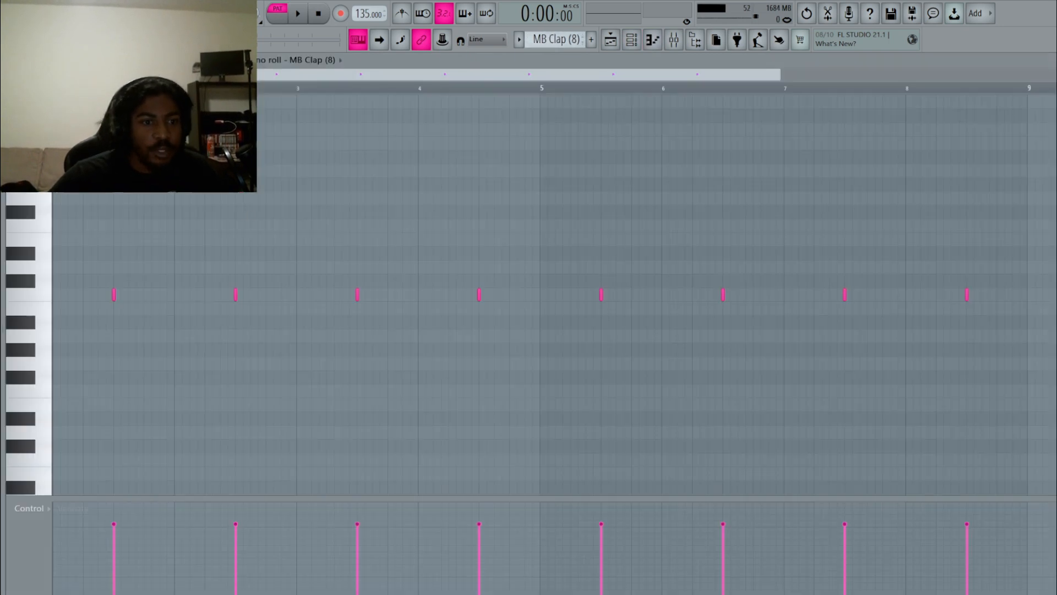
click(299, 15)
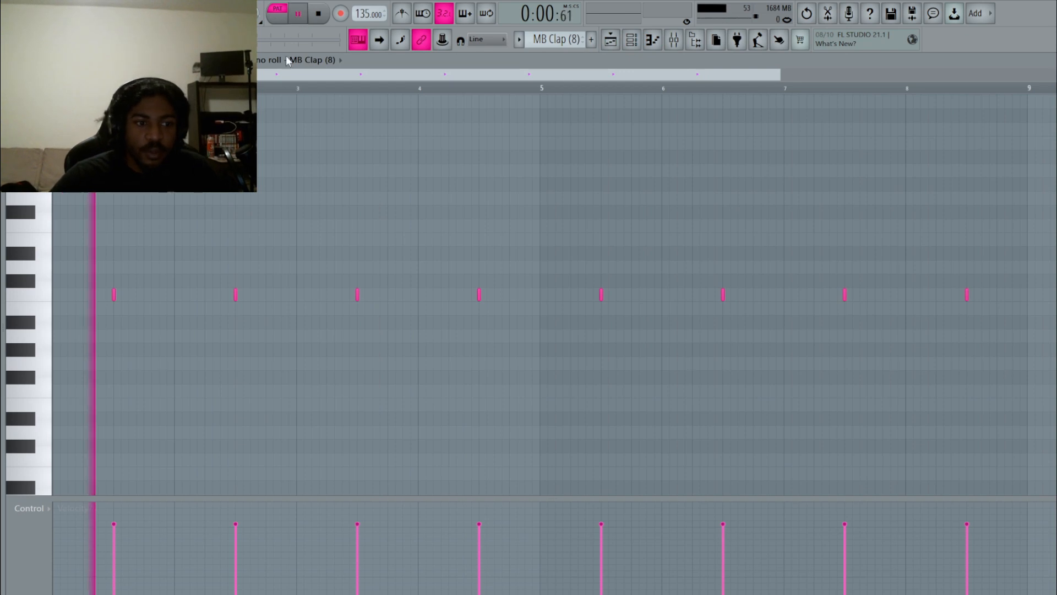
key(F6)
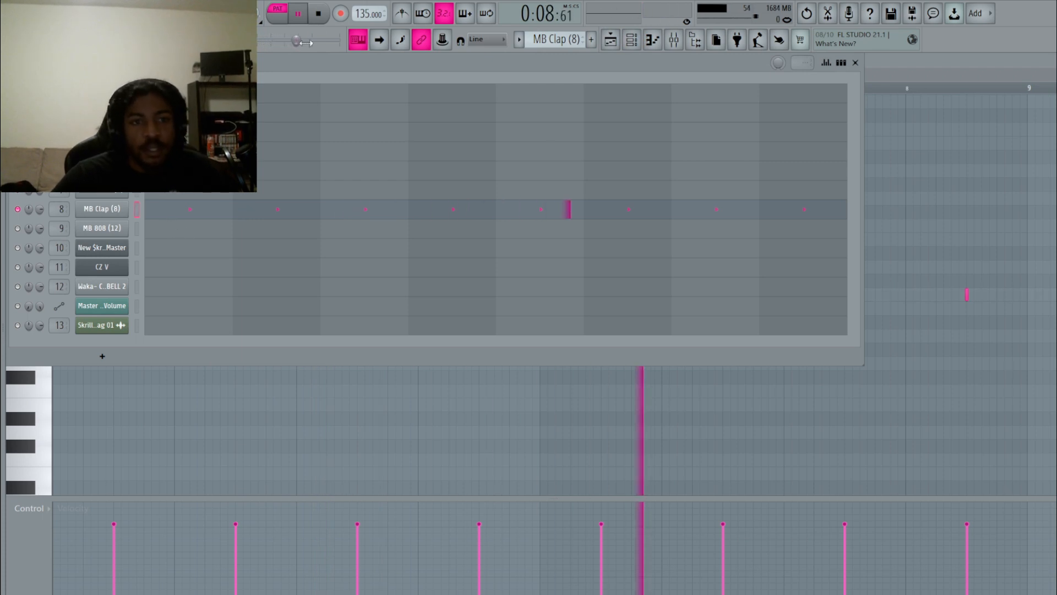
click(318, 13)
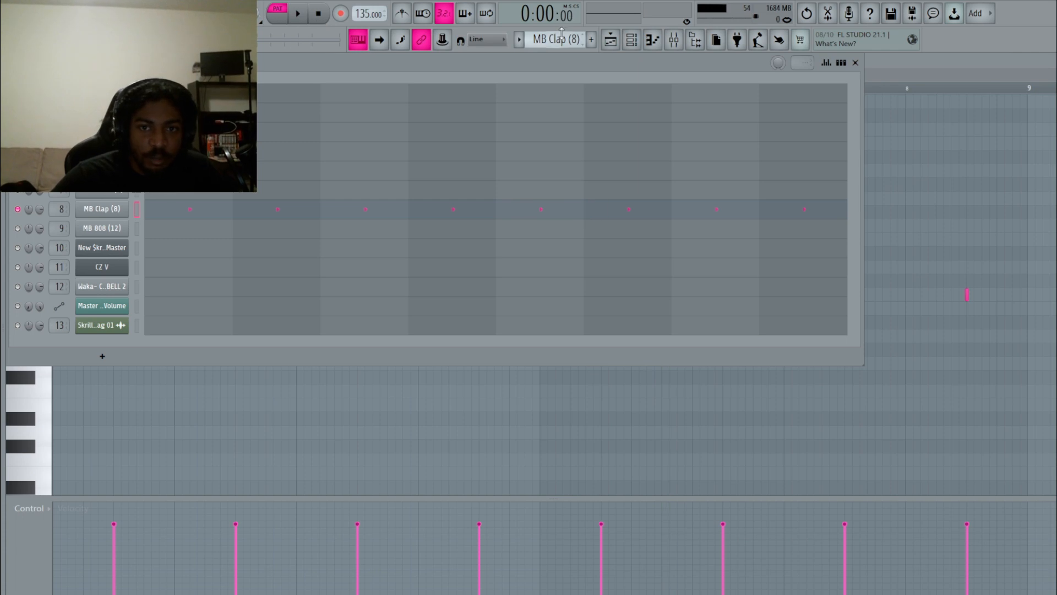
scroll(558, 34, down, 1)
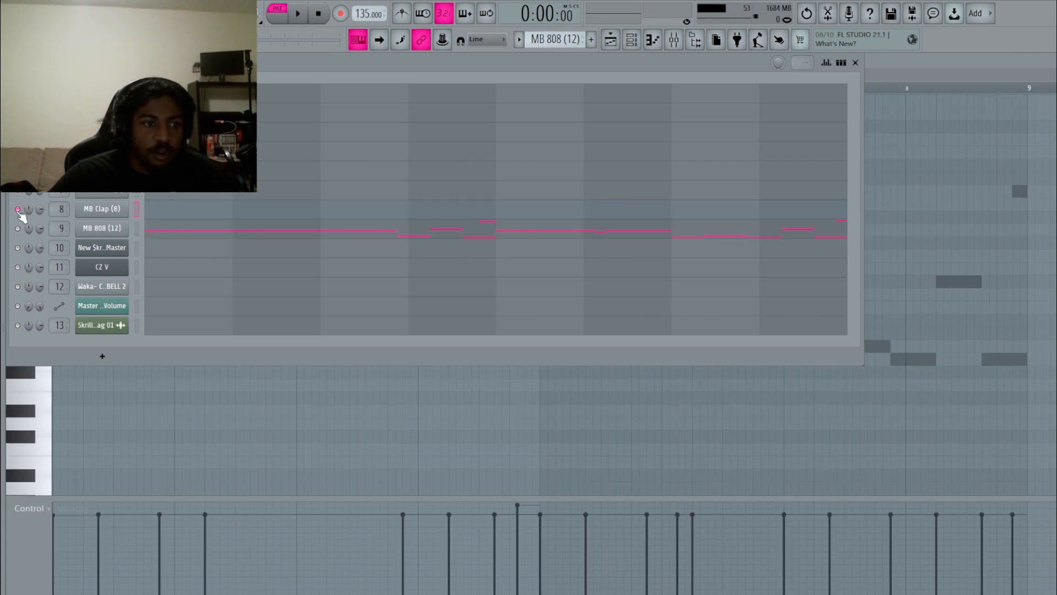
click(217, 237)
click(290, 12)
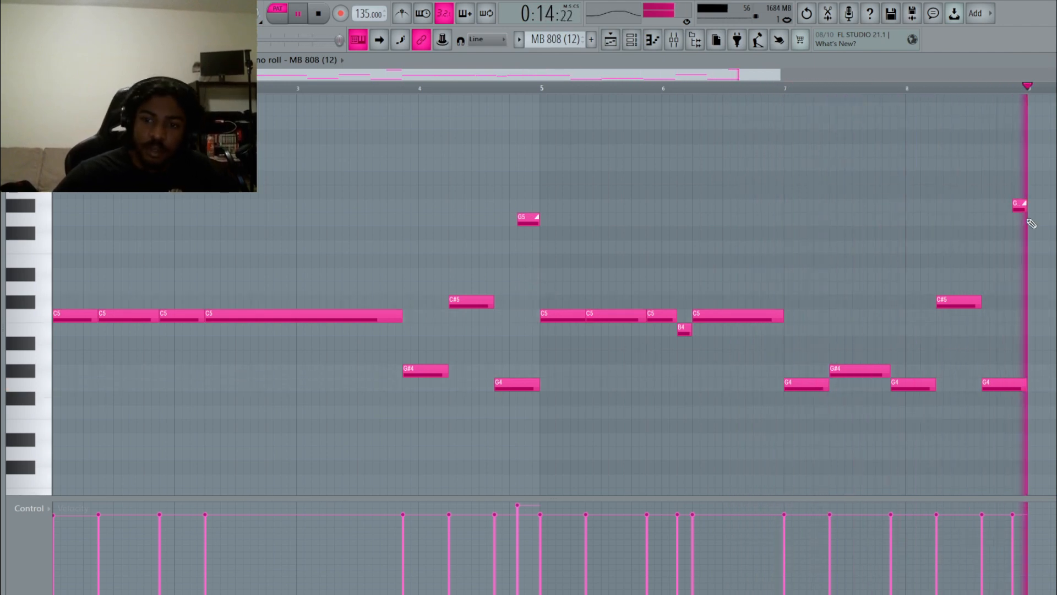
click(328, 15)
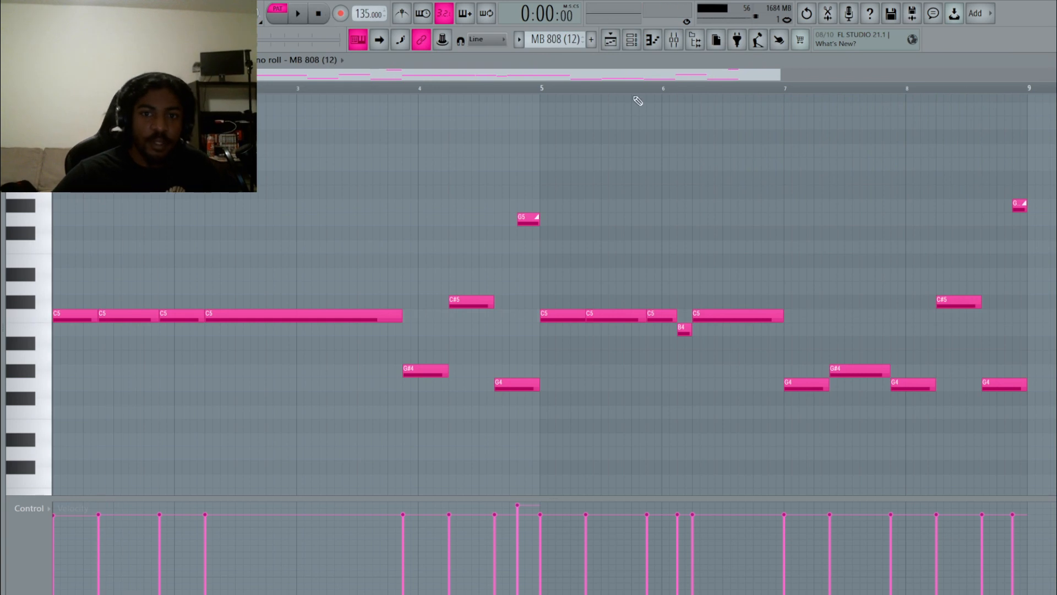
click(631, 40)
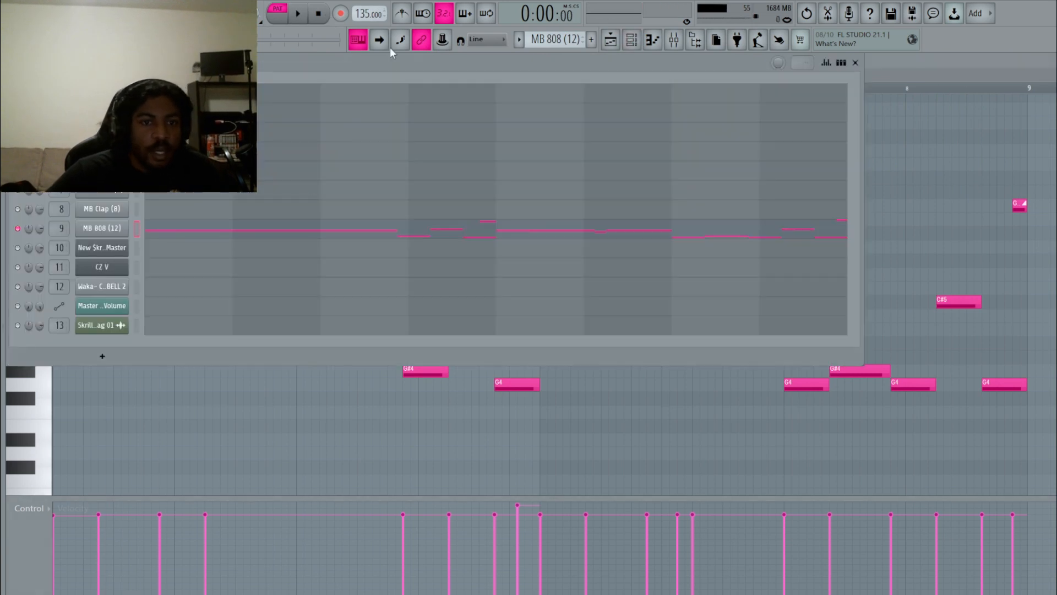
scroll(538, 40, down, 3)
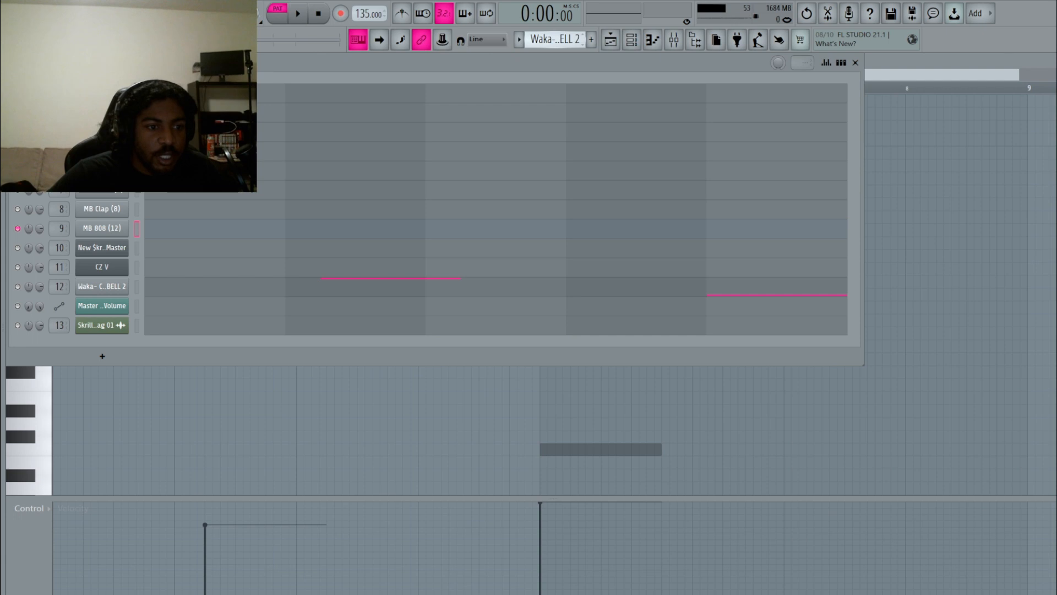
Play the Waka- CHUCH BELL 2 notes, then scroll the channel selector up to Mini V3.
click(165, 291)
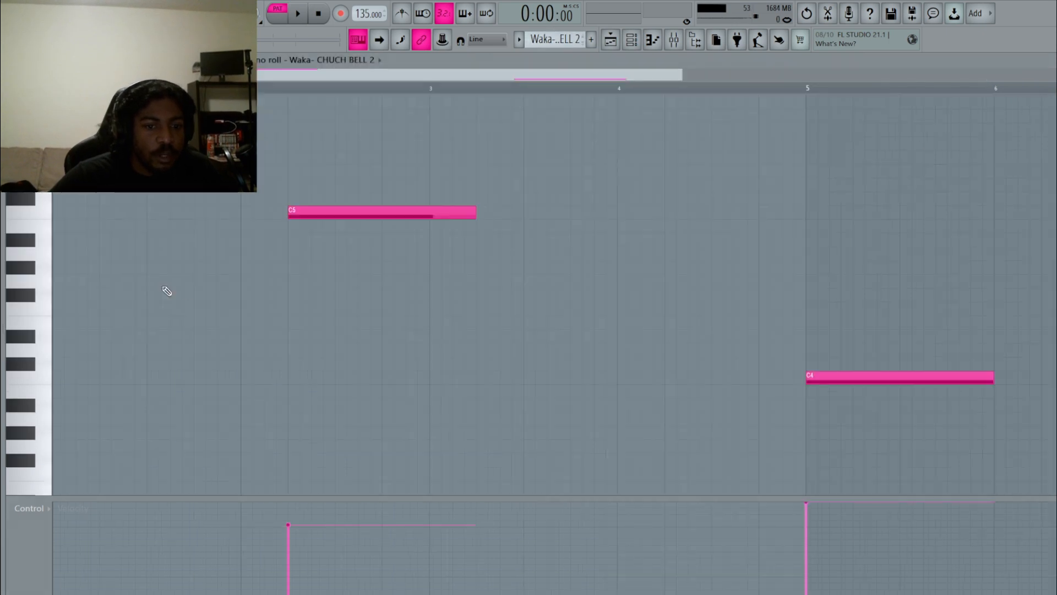
click(298, 15)
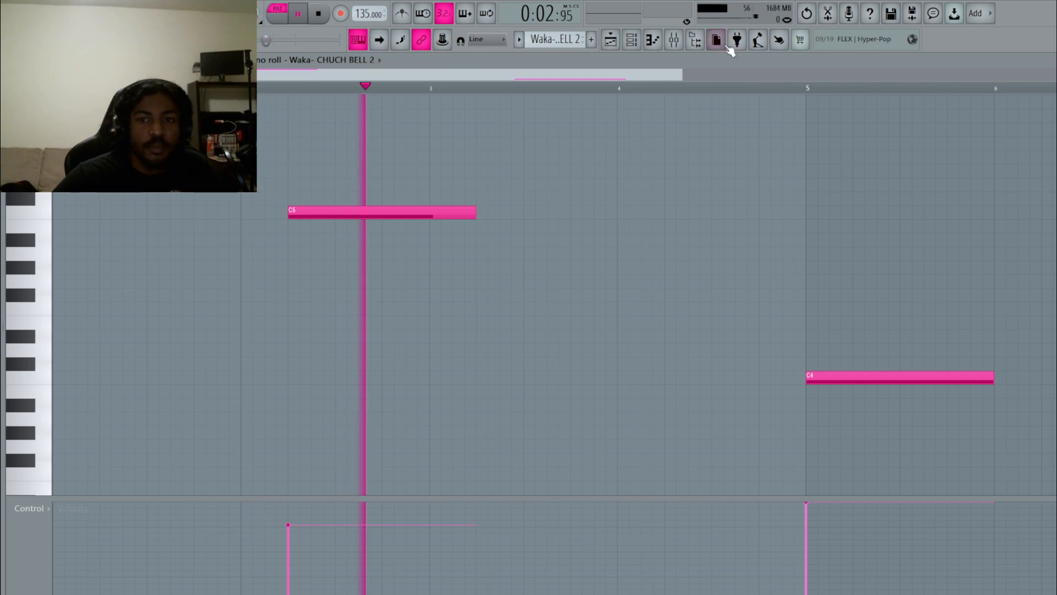
click(631, 39)
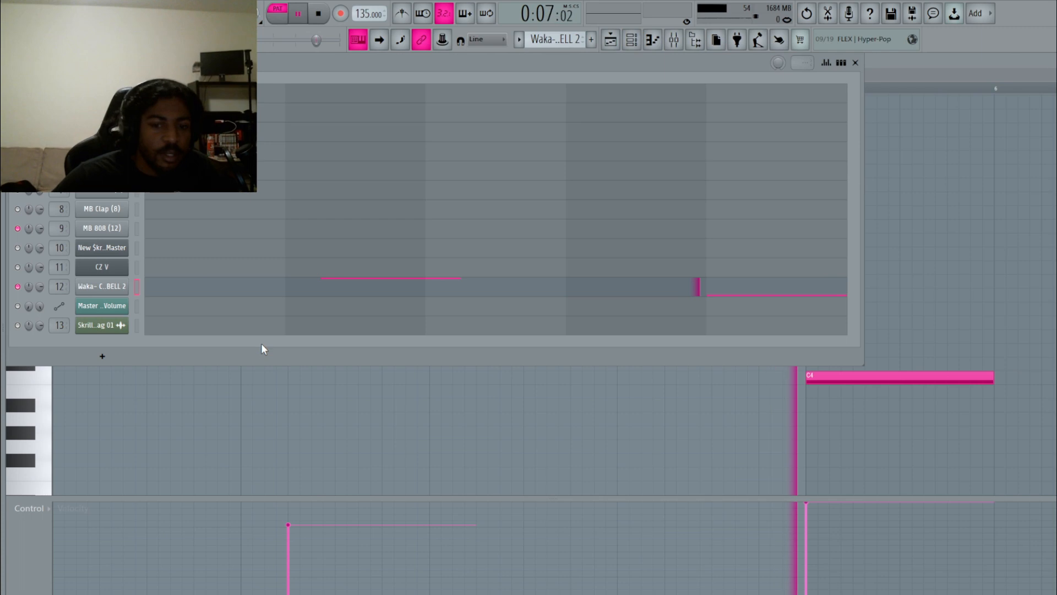
click(245, 294)
click(248, 292)
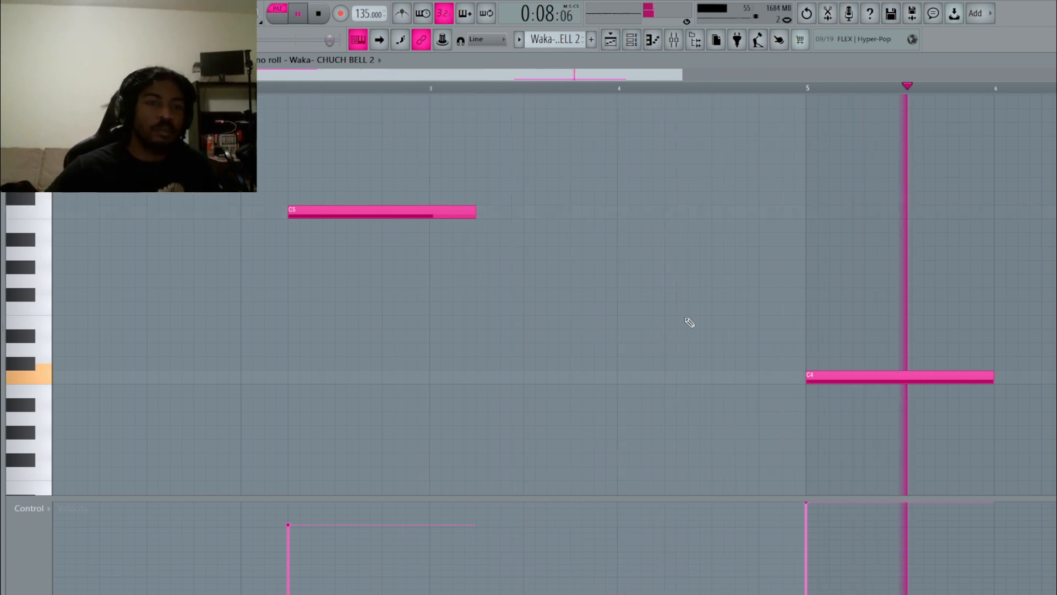
click(318, 16)
click(632, 39)
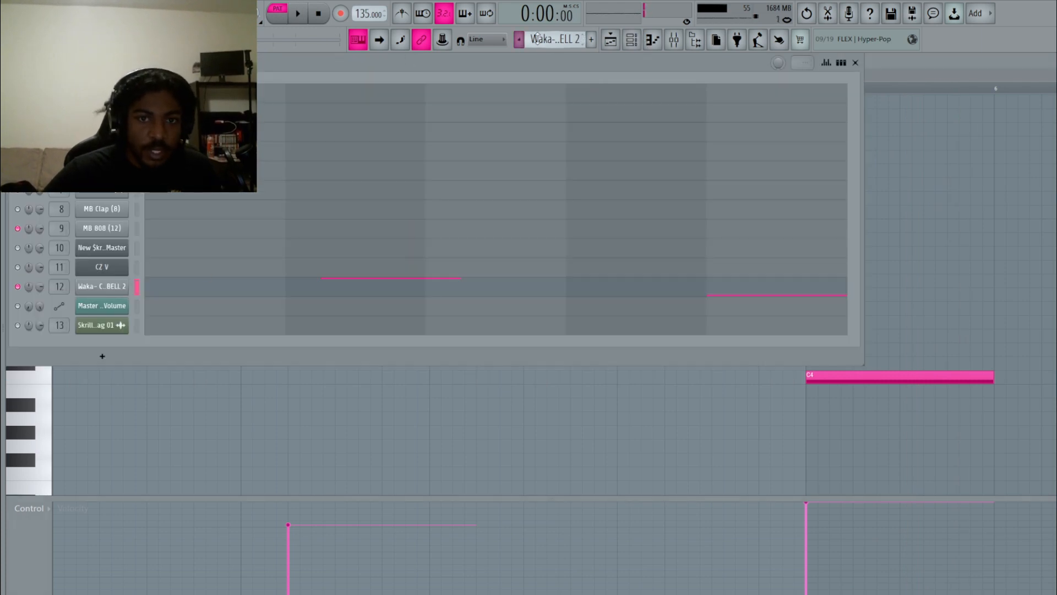
scroll(532, 38, up, 3)
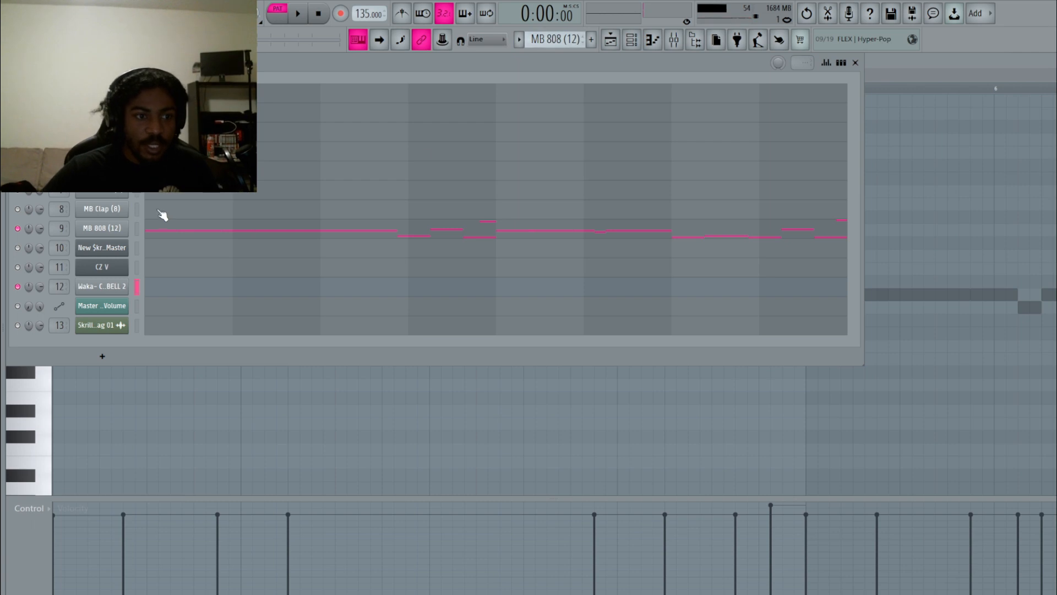
scroll(550, 39, up, 4)
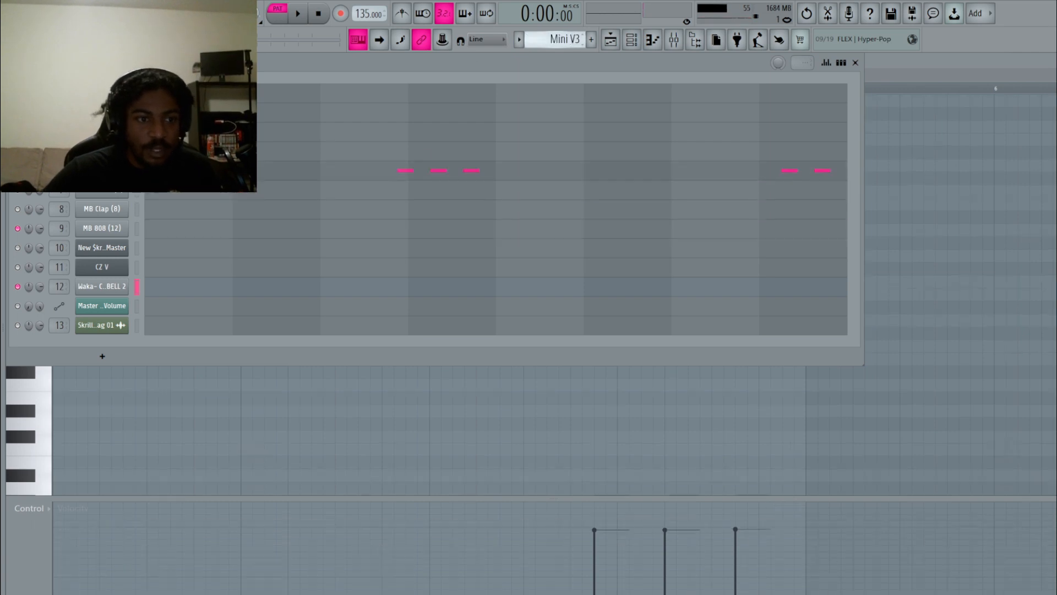
In the playlist, solo then mute Track 8 and clear a stray clip from Track 9.
click(610, 39)
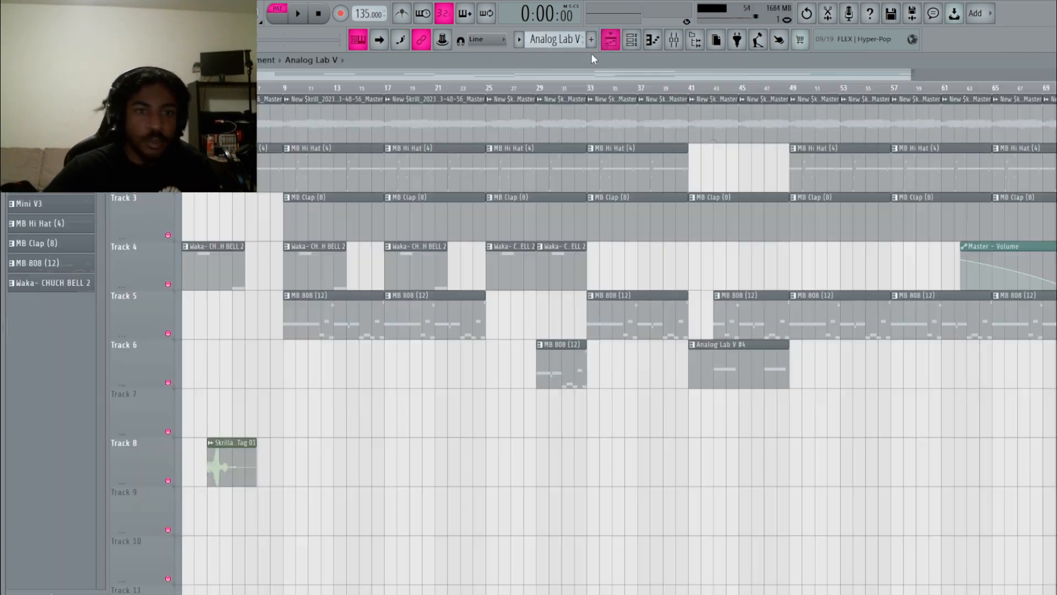
right_click(168, 481)
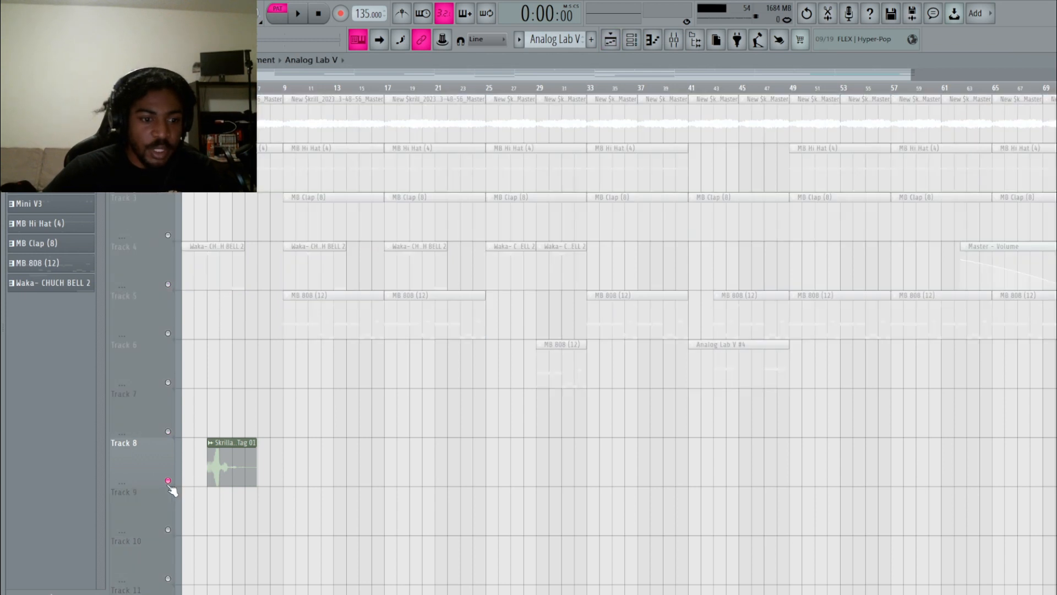
click(168, 481)
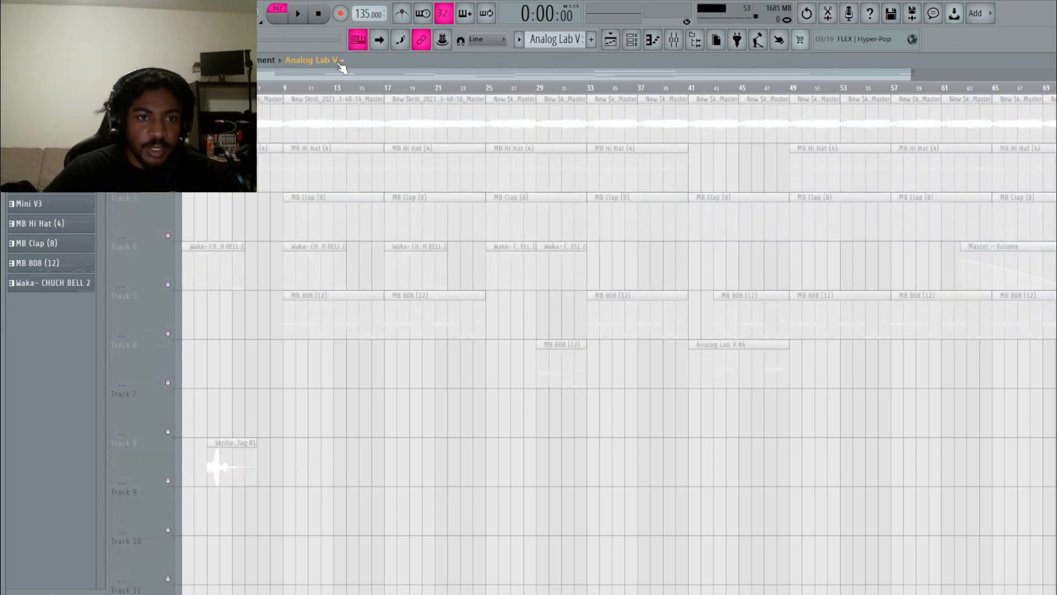
scroll(291, 301, down, 2)
click(224, 393)
right_click(226, 393)
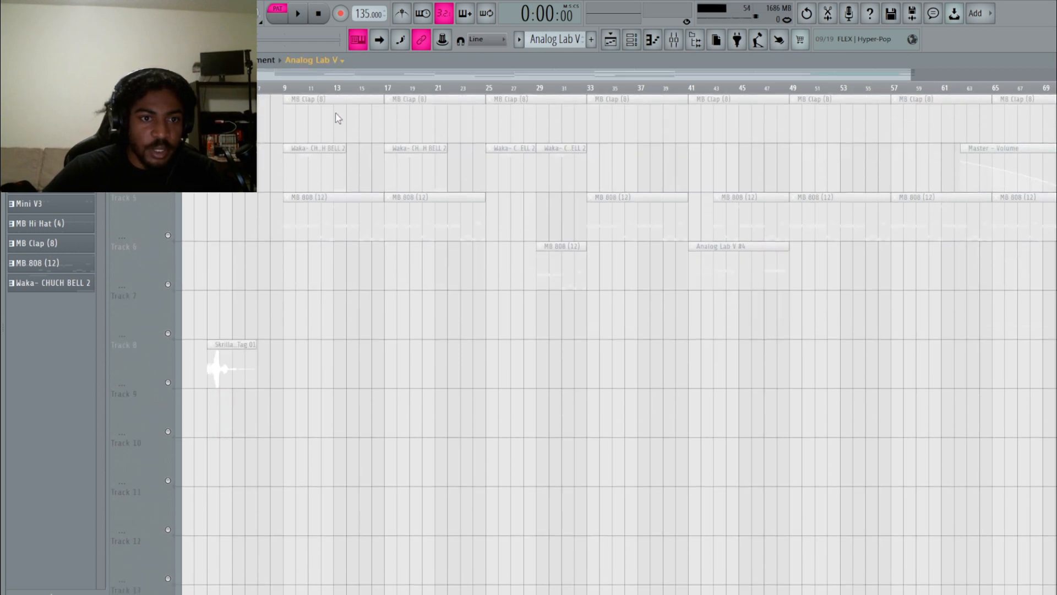
Place Analog Lab V #4, #2, #5 and #3 clips at bar 1 on Tracks 10–13.
click(201, 443)
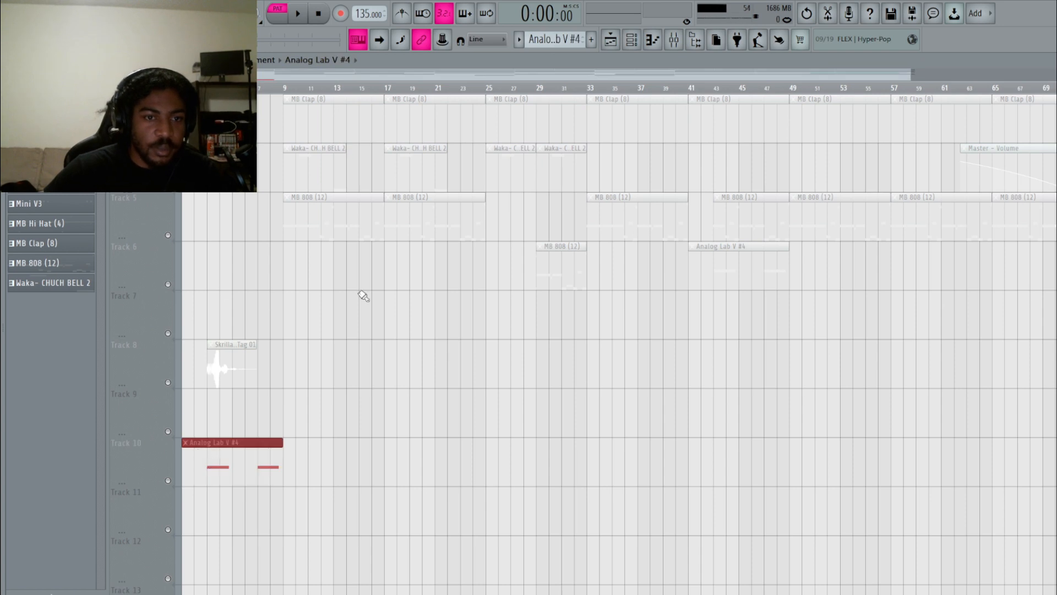
drag(213, 492, 189, 493)
click(334, 166)
drag(221, 539, 163, 539)
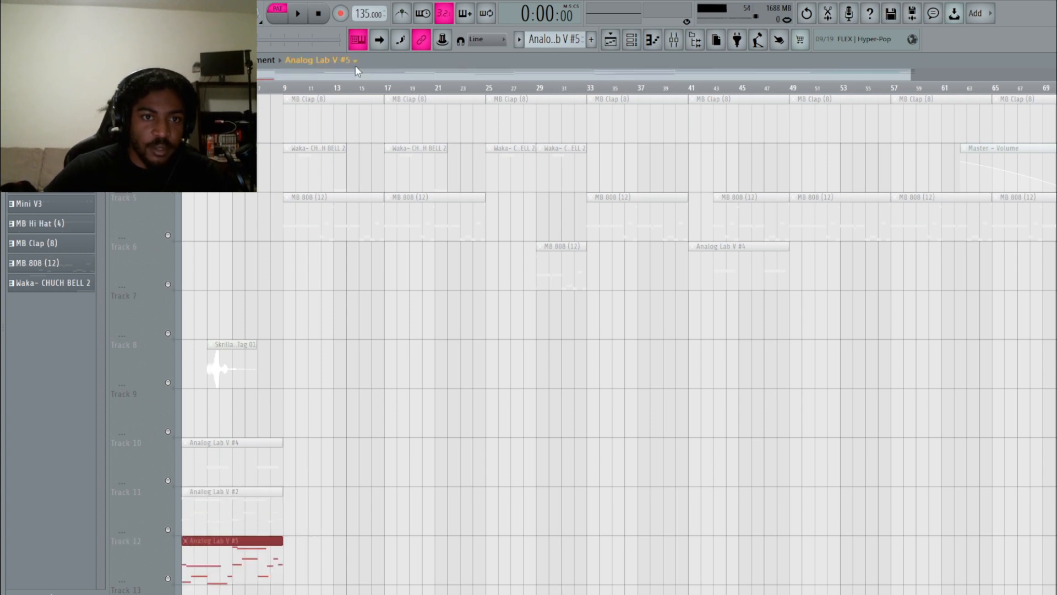
scroll(333, 313, down, 4)
click(212, 431)
drag(231, 427, 130, 423)
Unmute Tracks 10–13, switch to song mode, select all clips, and show the mixer.
click(168, 284)
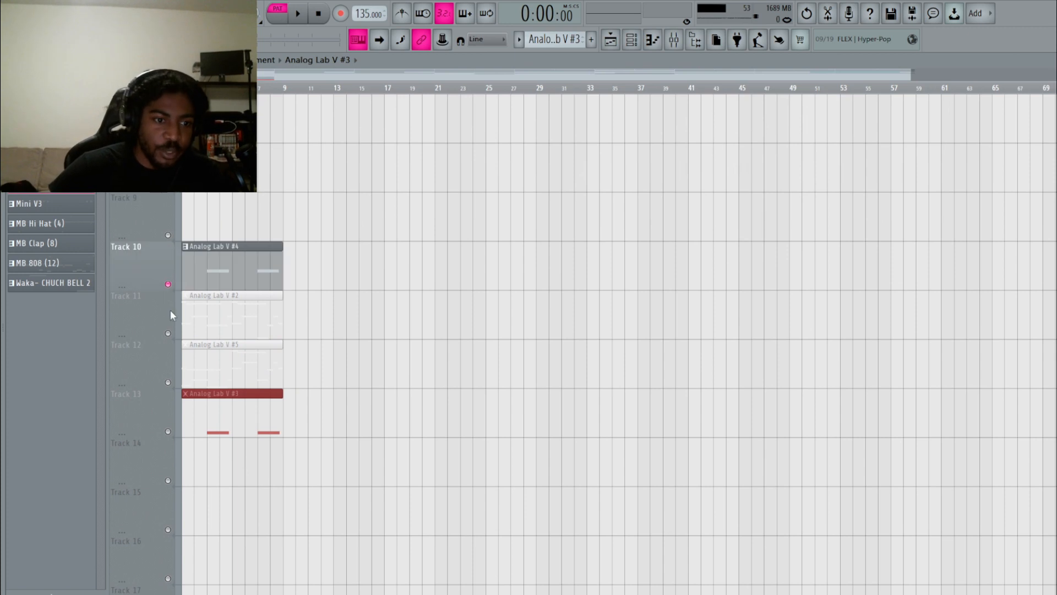
click(168, 333)
click(168, 383)
click(168, 431)
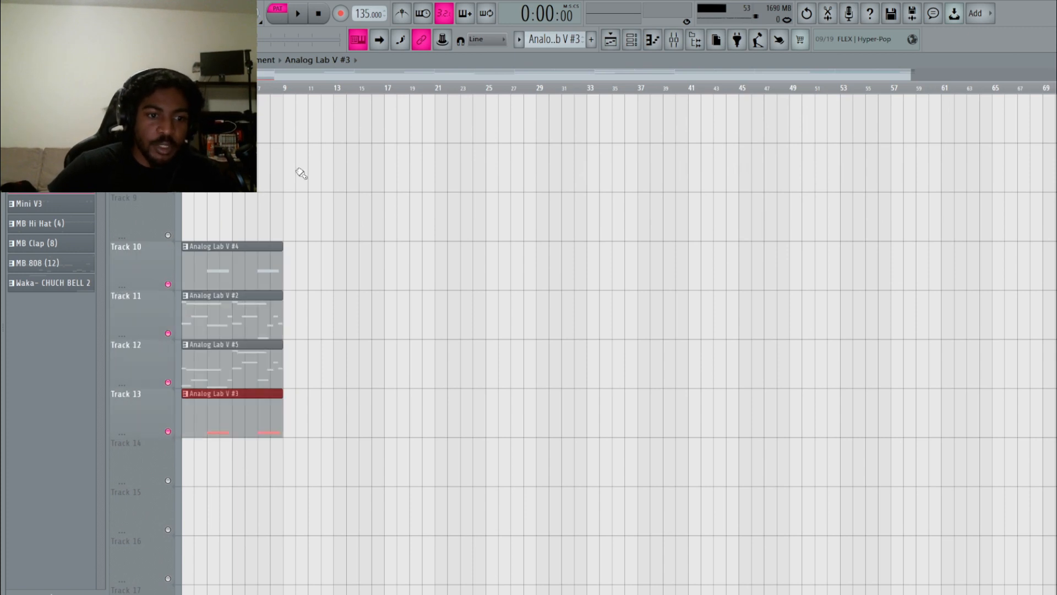
key(l)
key(ctrl+a)
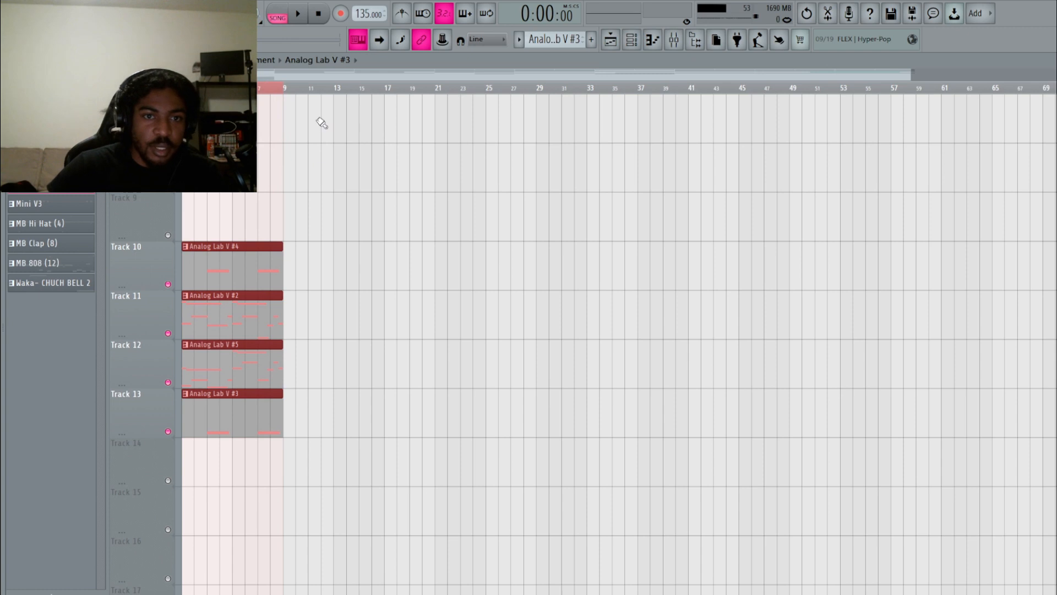
click(673, 40)
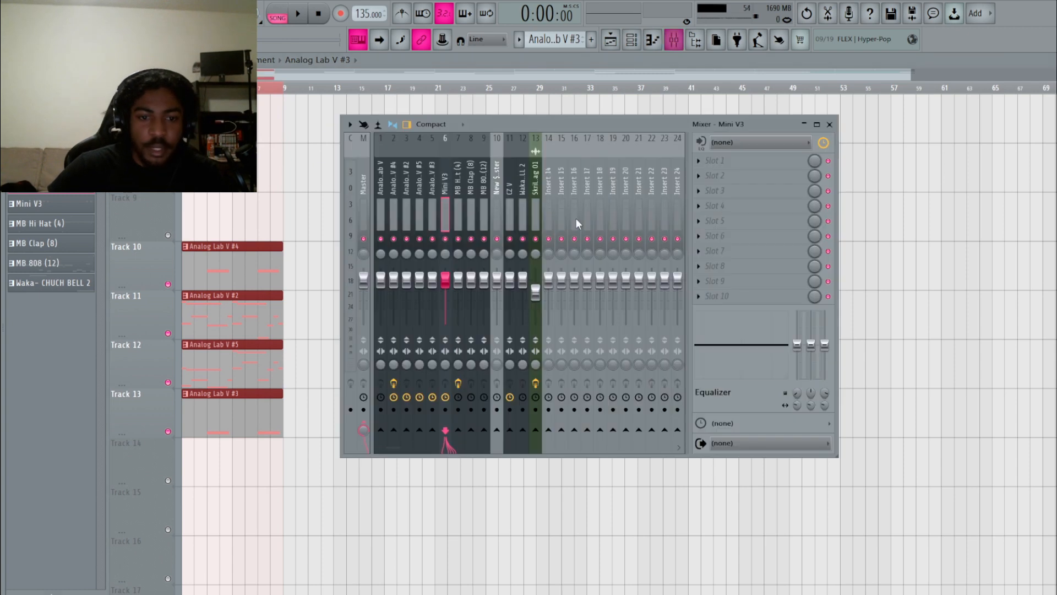
click(365, 411)
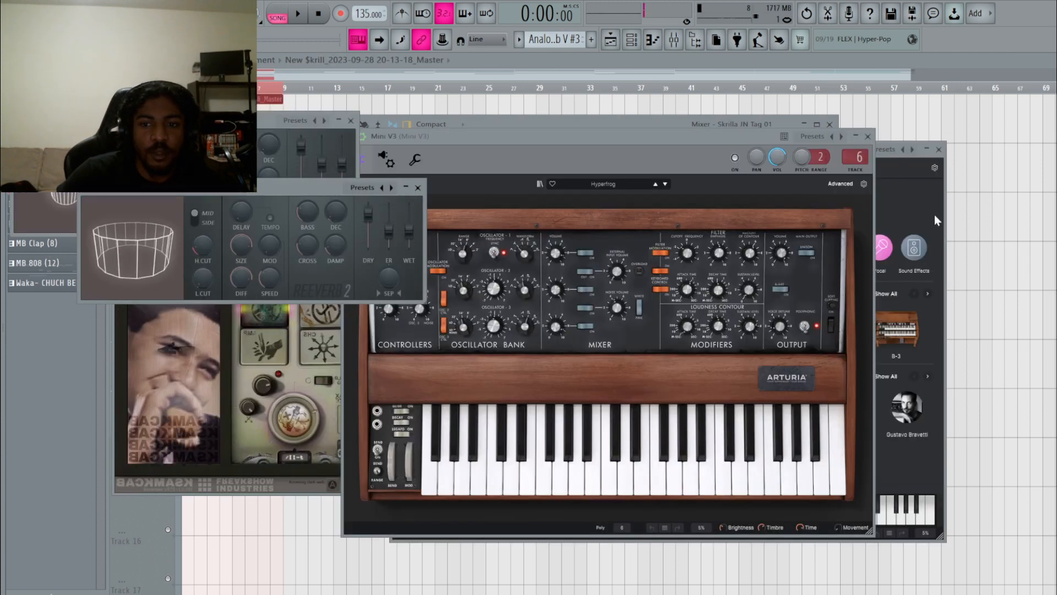
click(964, 221)
scroll(433, 315, up, 2)
scroll(437, 319, up, 3)
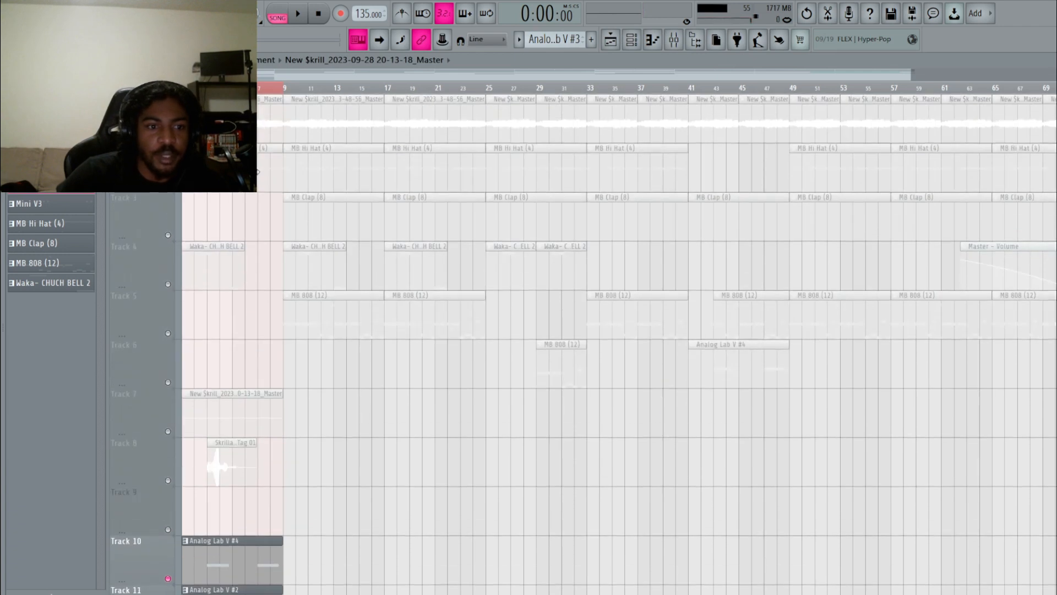
Delete the leftover clip on Track 7 and unmute Track 1.
scroll(448, 370, down, 2)
scroll(439, 366, up, 2)
right_click(225, 397)
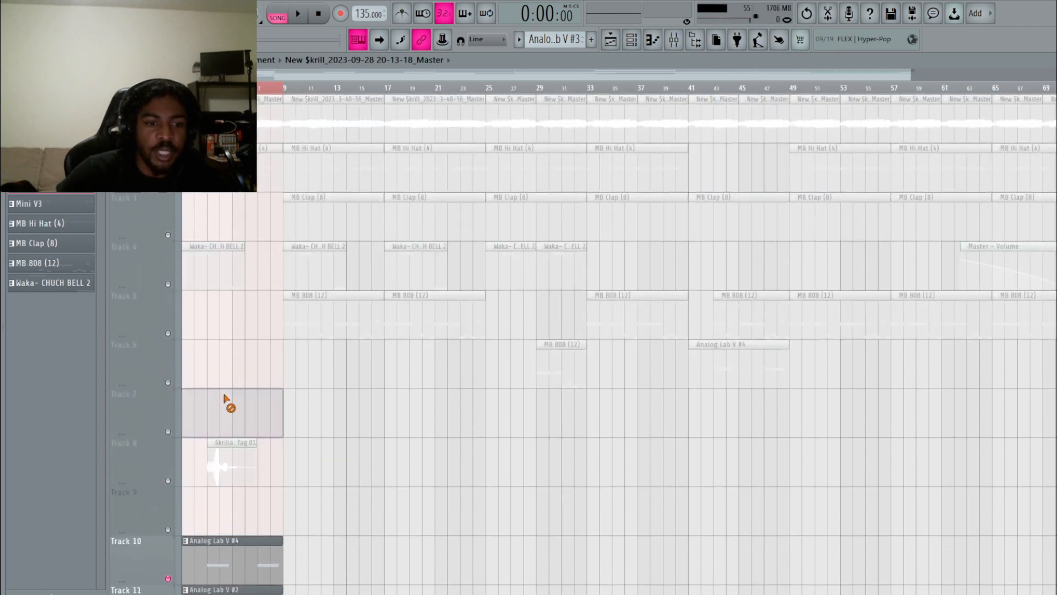
click(168, 137)
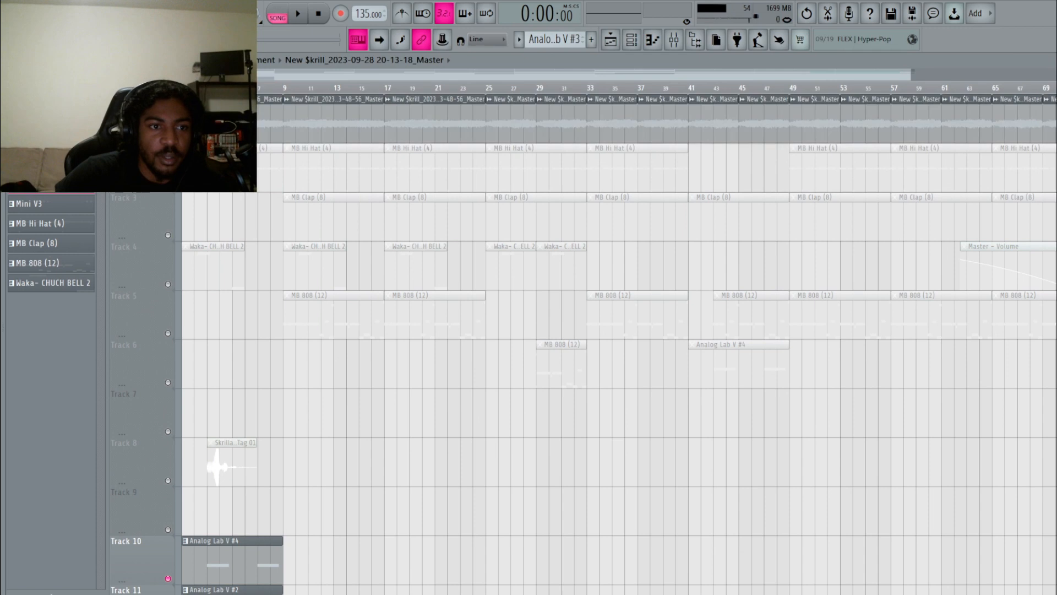
Move the bounced master clip to bar 1 of Track 6, then activate and solo Track 6.
drag(176, 119, 174, 358)
click(168, 382)
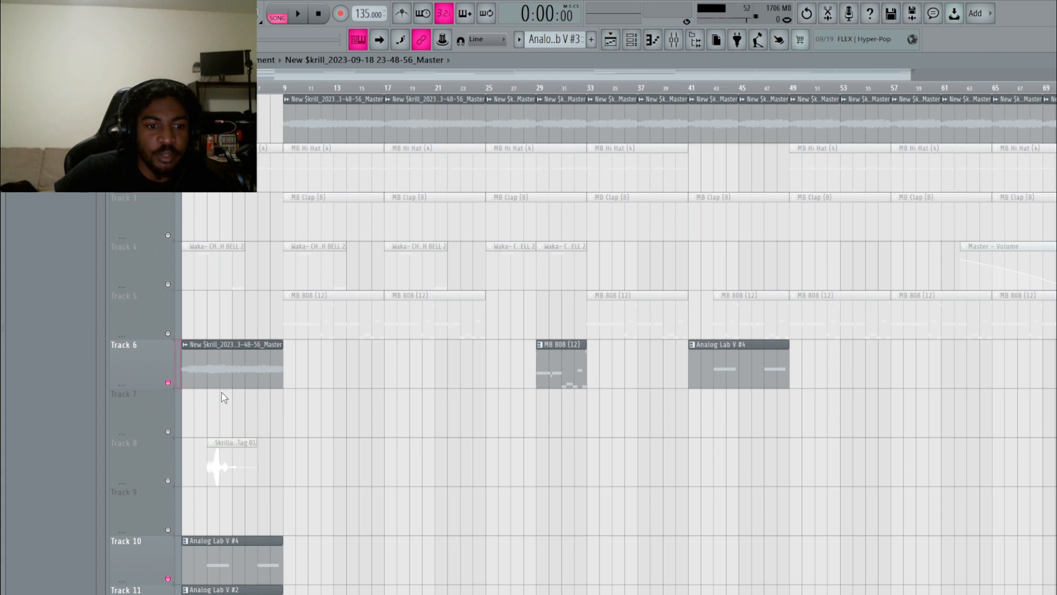
right_click(167, 382)
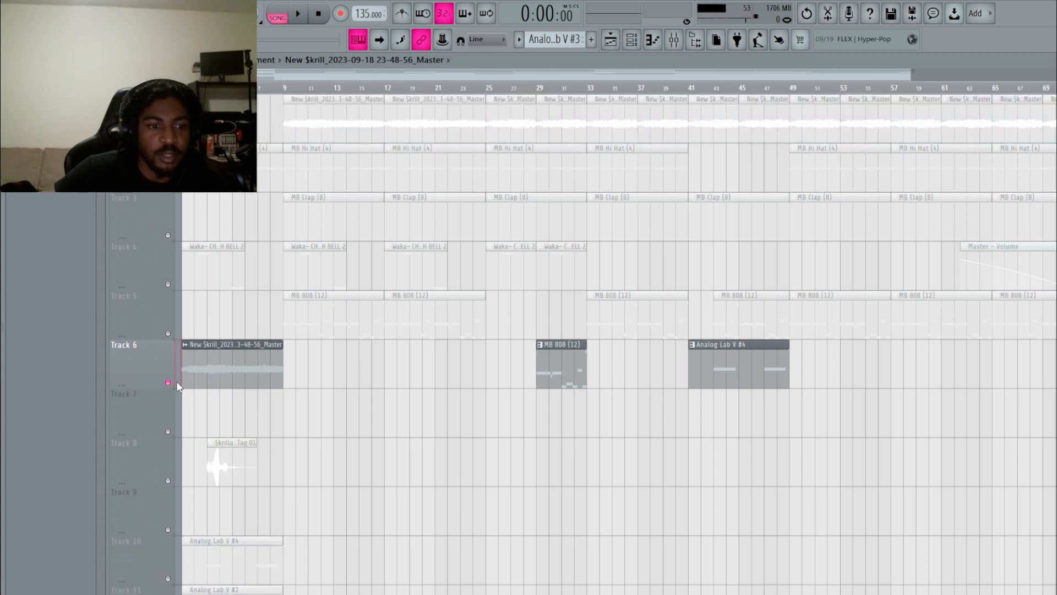
Play the song, glance at the channel rack, then restart playback from the beginning.
click(300, 15)
key(F6)
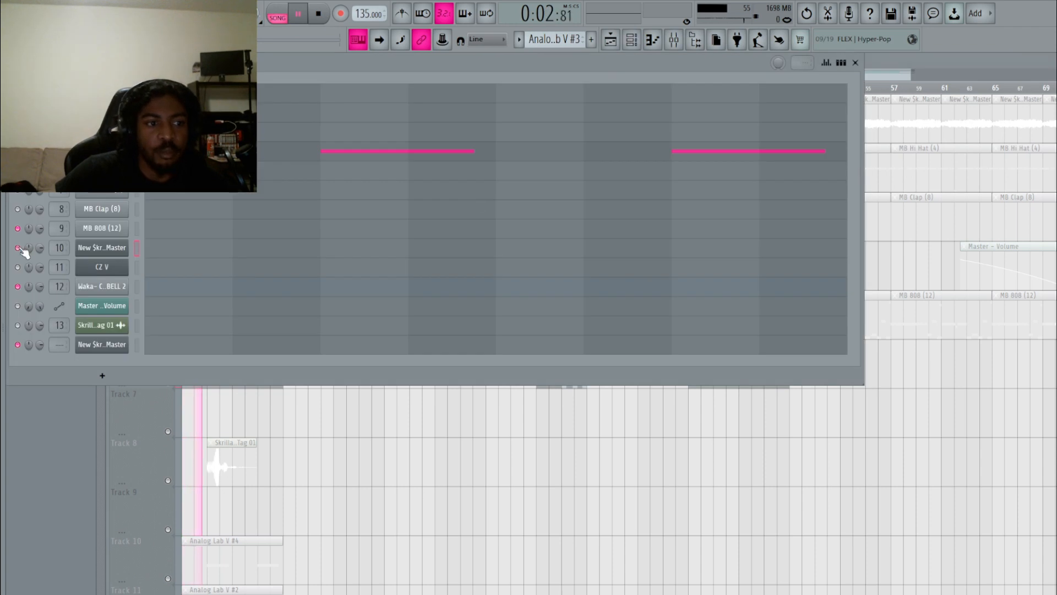
key(F6)
key(space)
key(space)
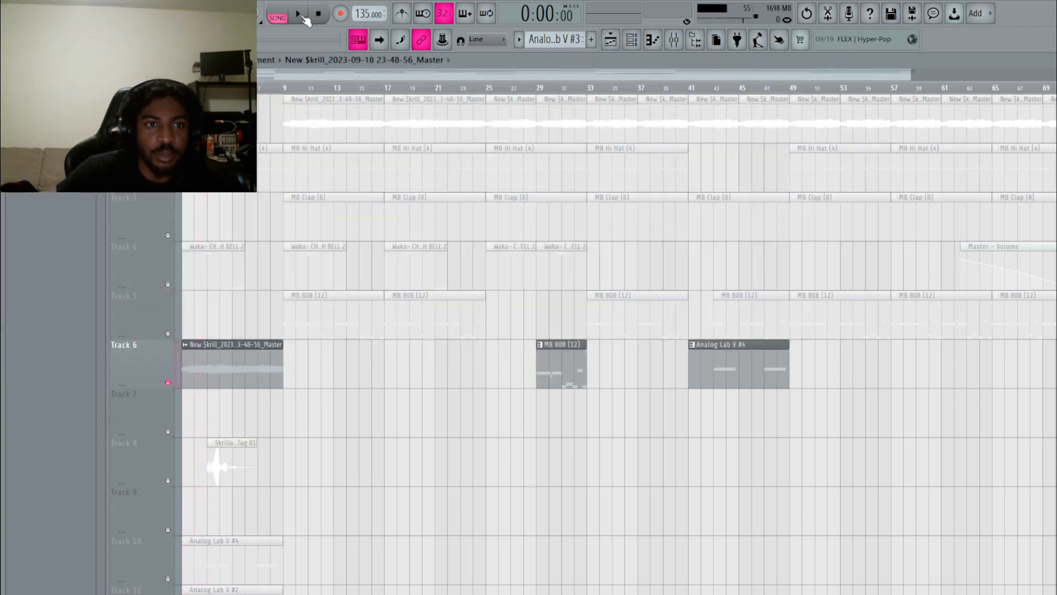
Open the bounced clip's settings and reset its time-stretch pitch to centre.
double_click(235, 360)
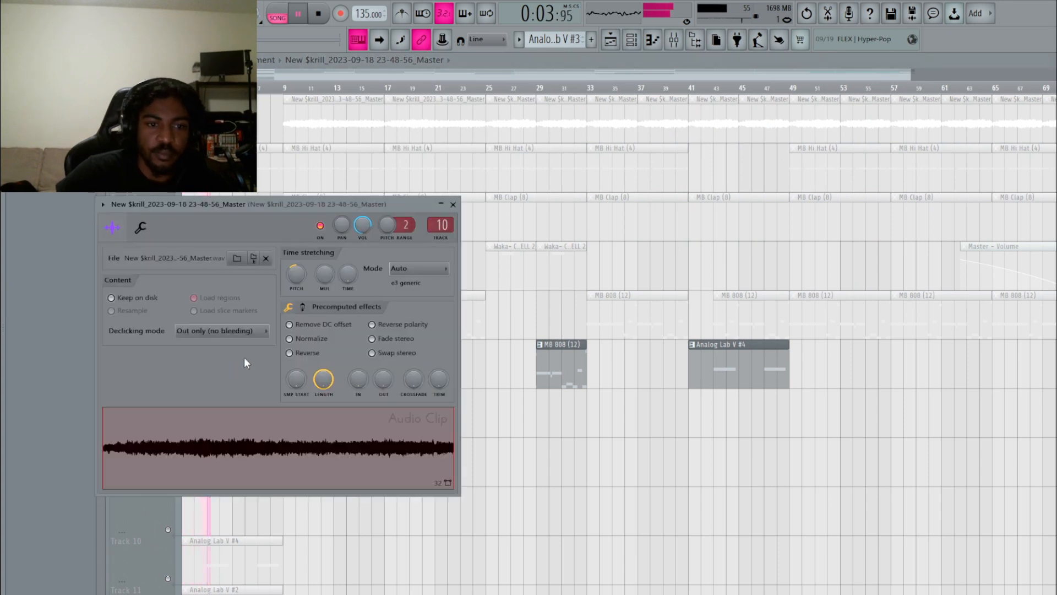
drag(255, 207, 429, 221)
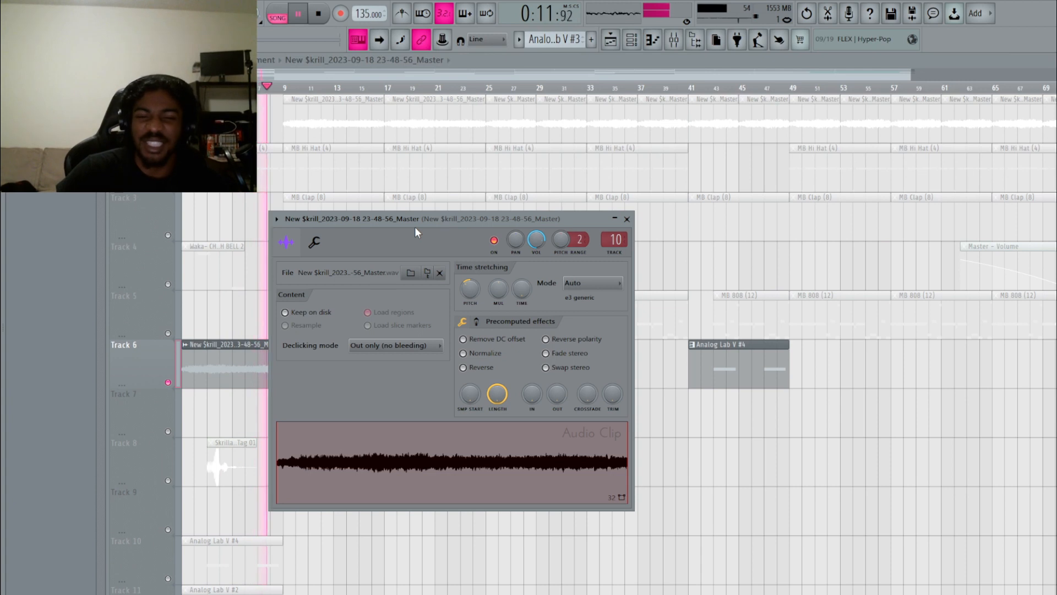
click(321, 16)
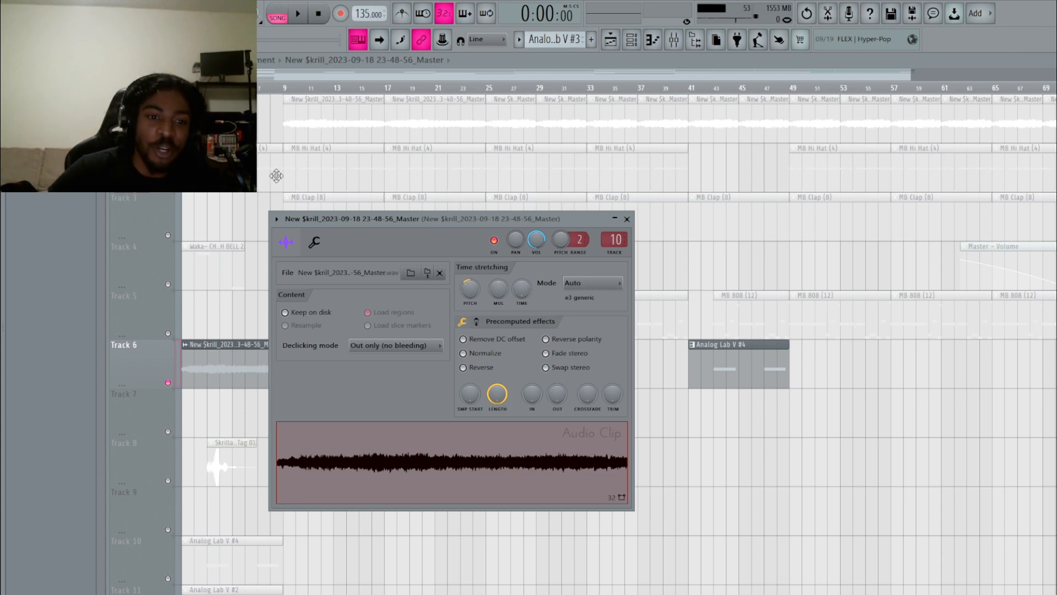
drag(361, 225, 471, 83)
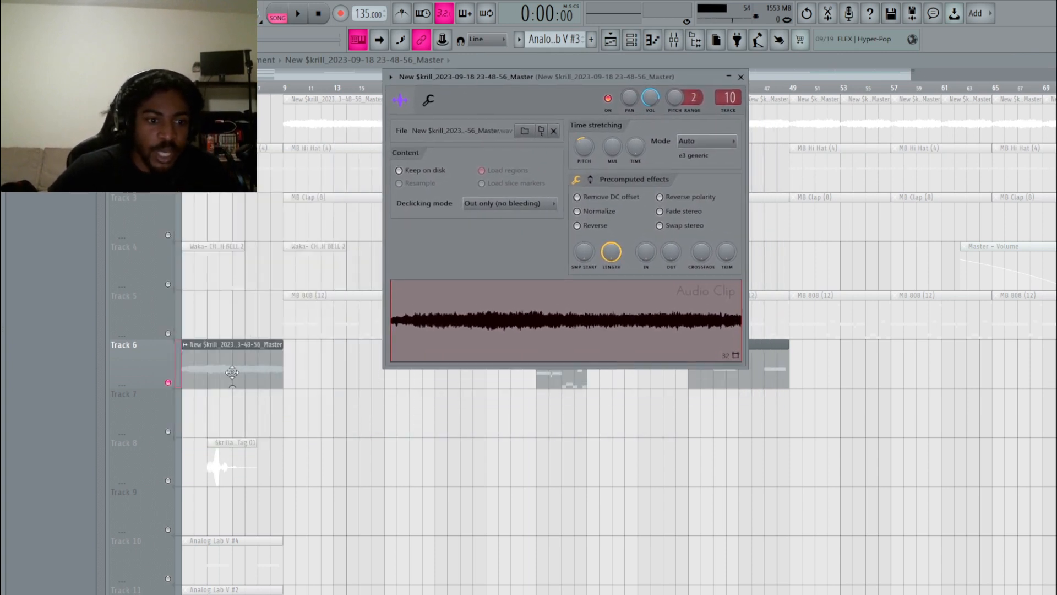
drag(480, 77, 345, 237)
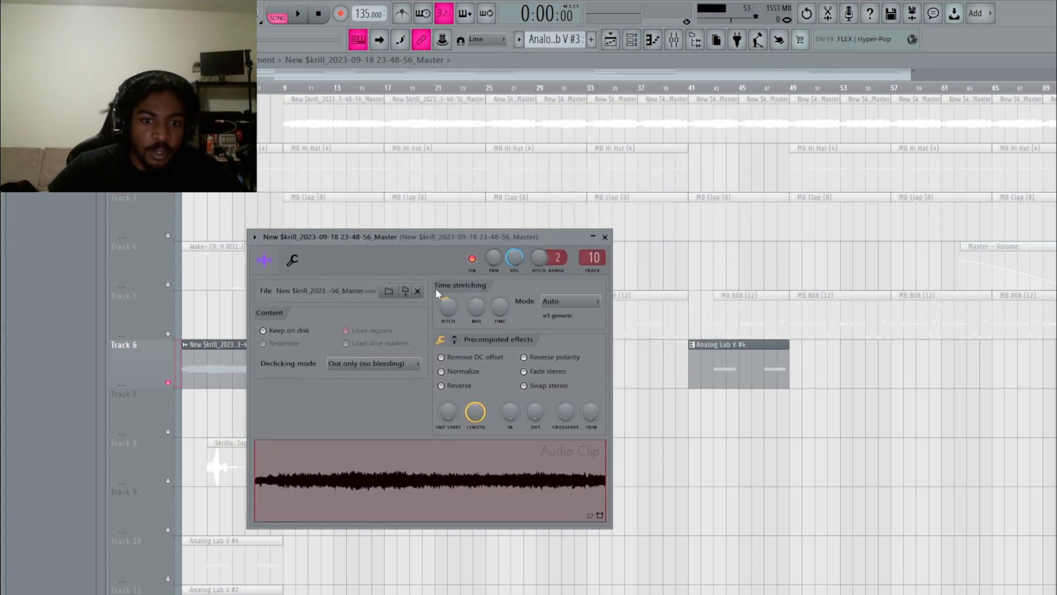
alt+click(460, 309)
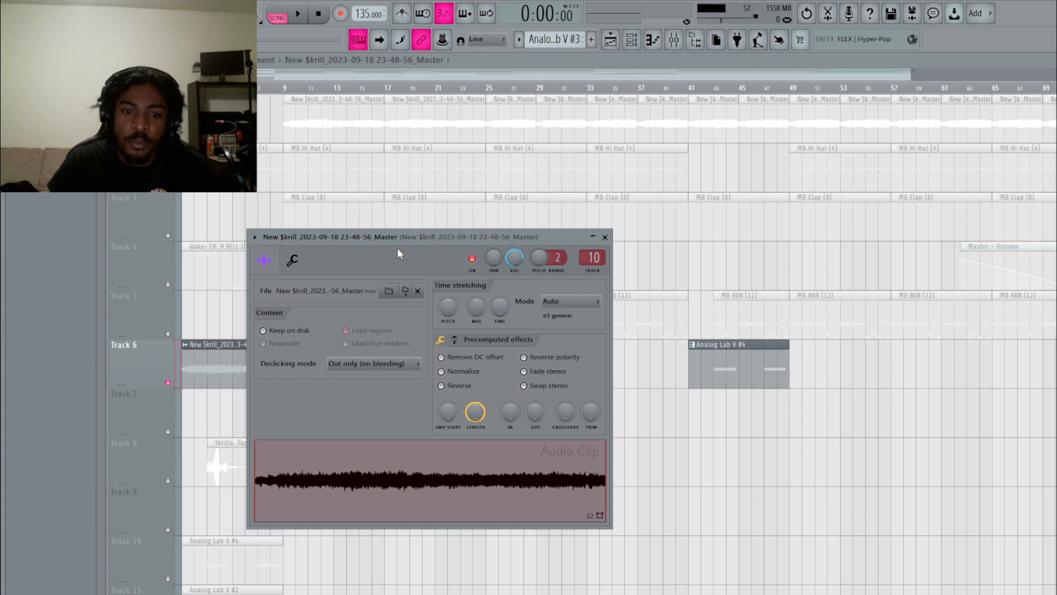
Audition the Track 6 clip by playing and stopping the song, then close its settings.
drag(394, 236, 474, 255)
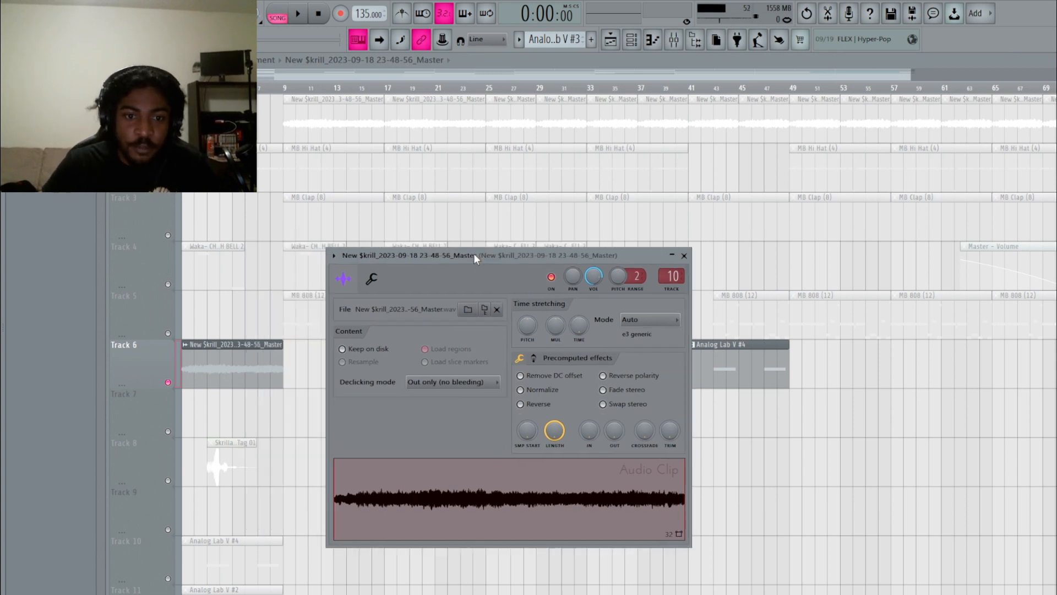
click(425, 559)
click(302, 15)
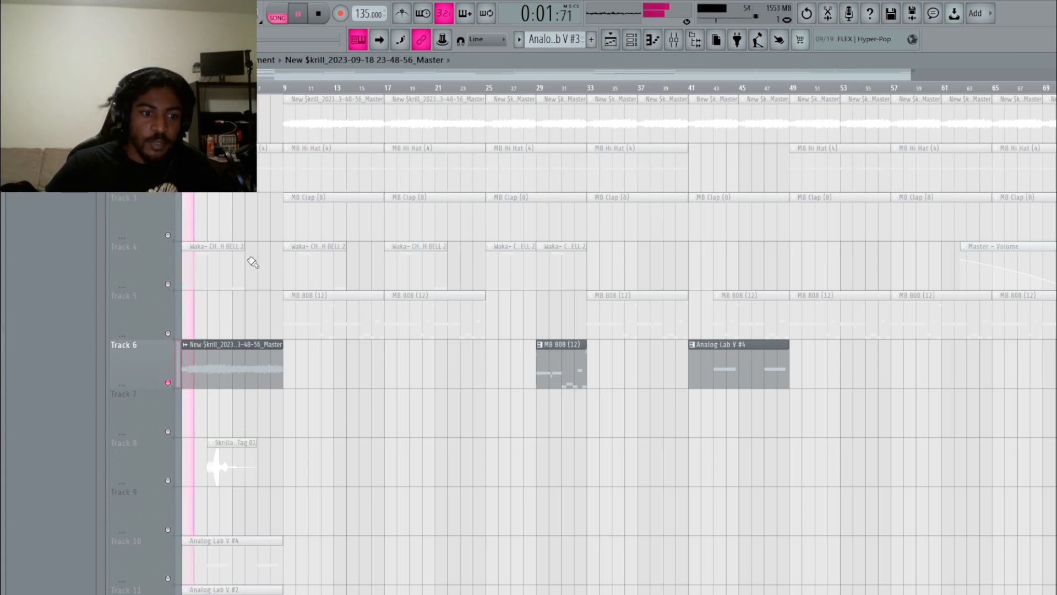
double_click(241, 366)
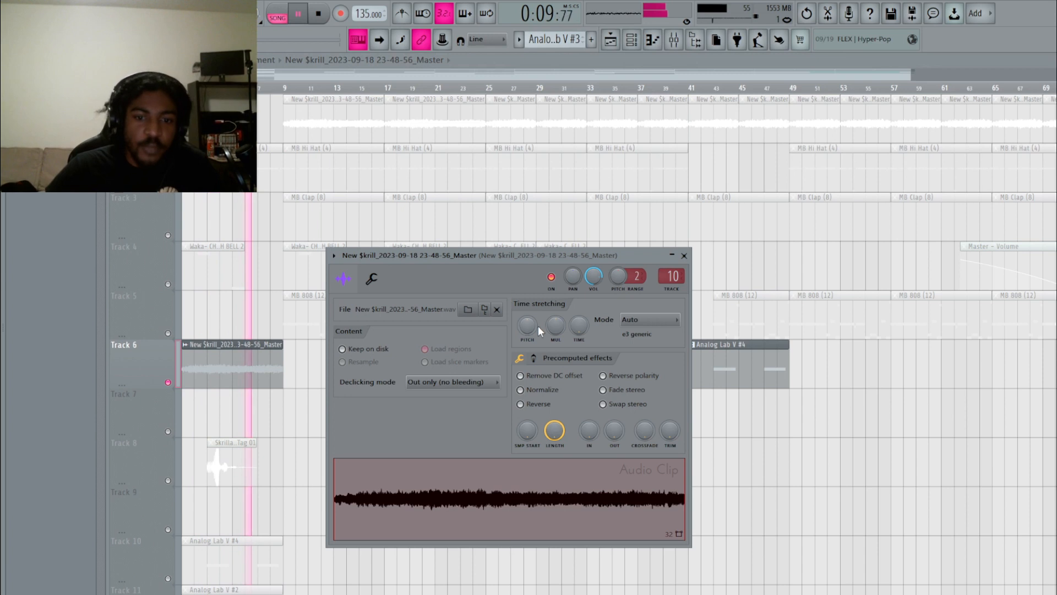
click(318, 15)
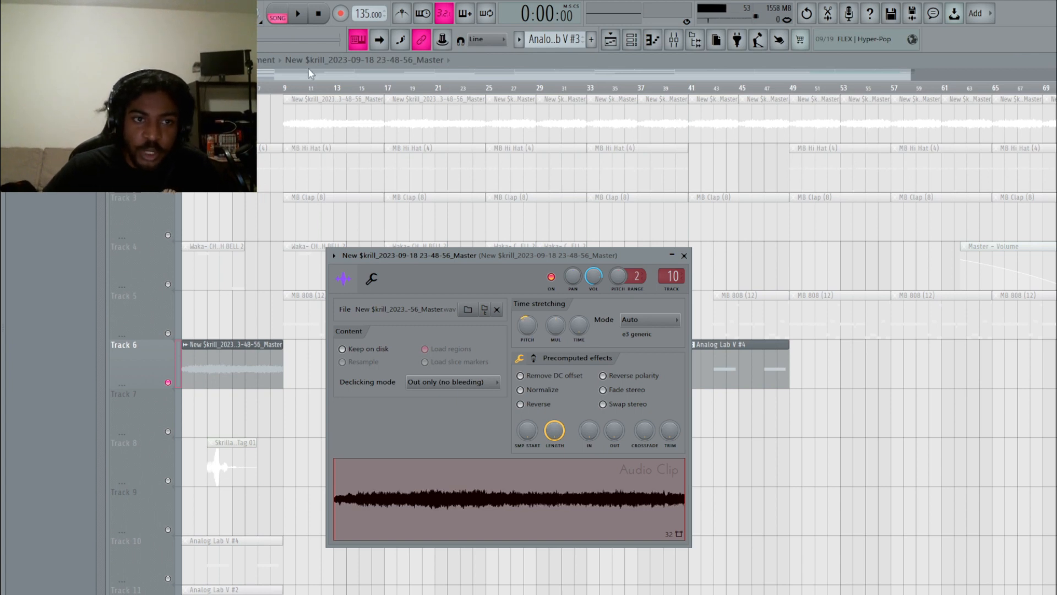
click(299, 14)
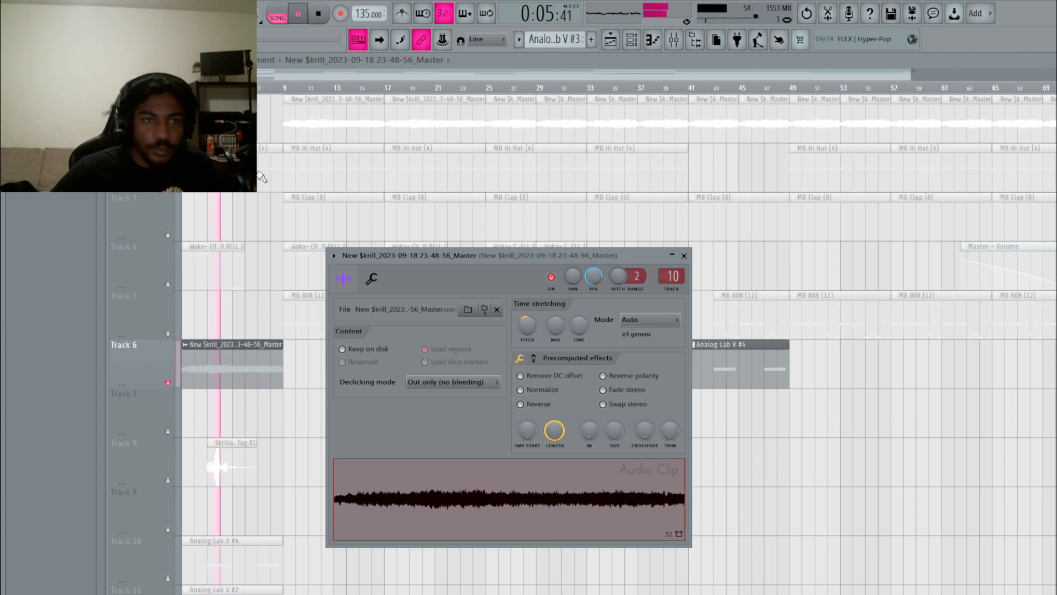
click(318, 13)
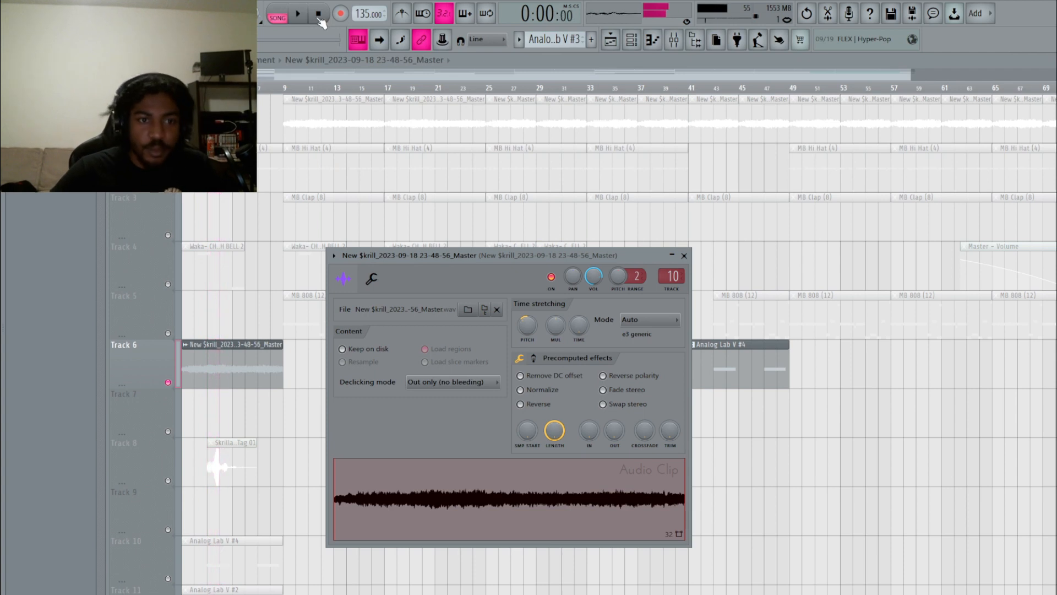
click(684, 256)
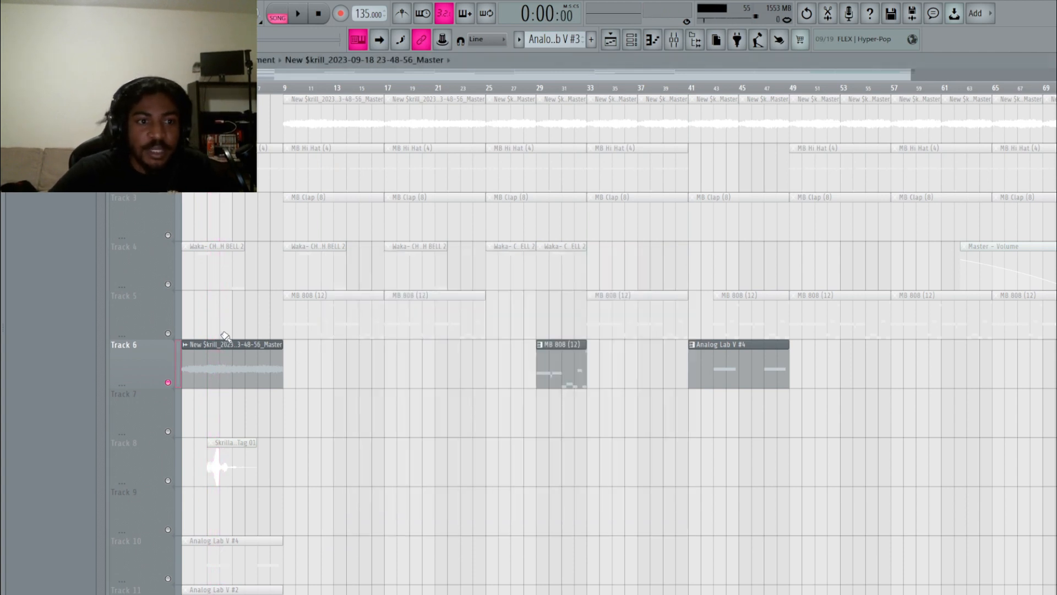
Move the bounced master clip back onto Track 1 and browse mixer inserts 1–7.
drag(217, 362, 218, 115)
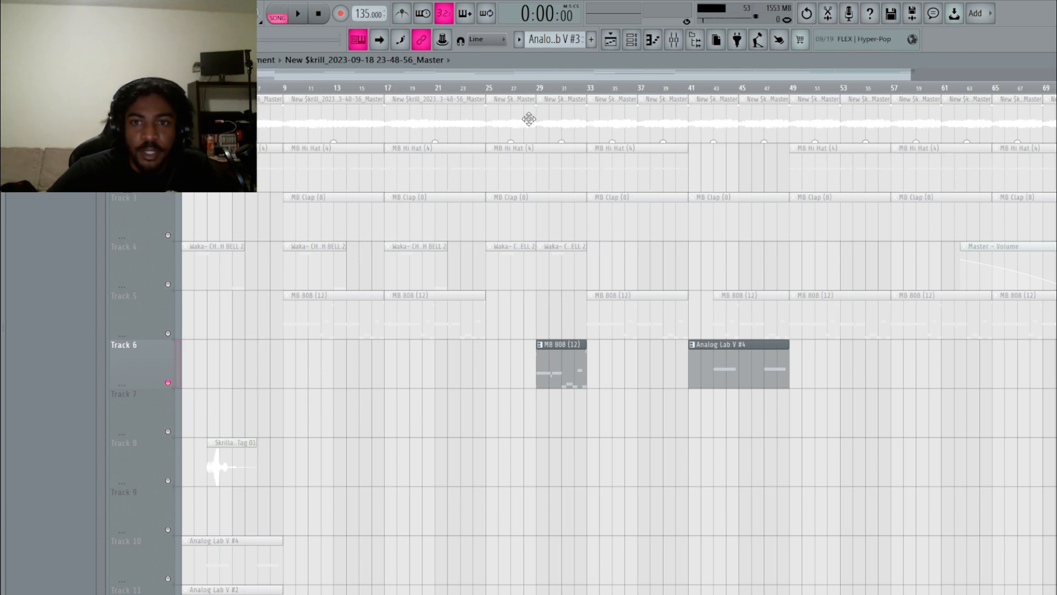
click(673, 40)
click(378, 180)
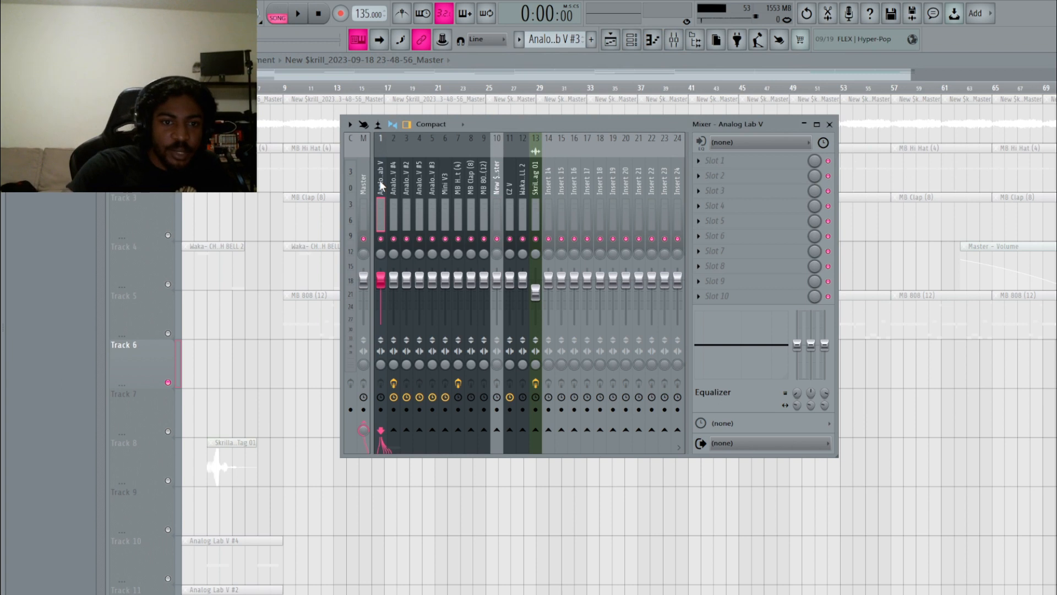
key(Right)
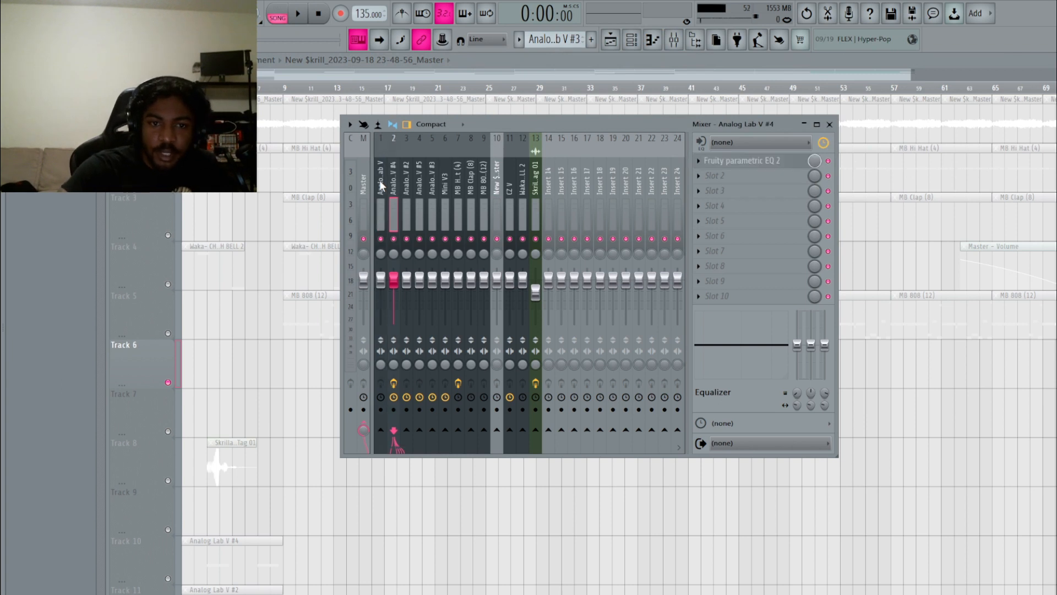
key(Right)
key(Right)
key(Right)
key(Right)
key(Left)
key(Left)
key(Left)
key(Left)
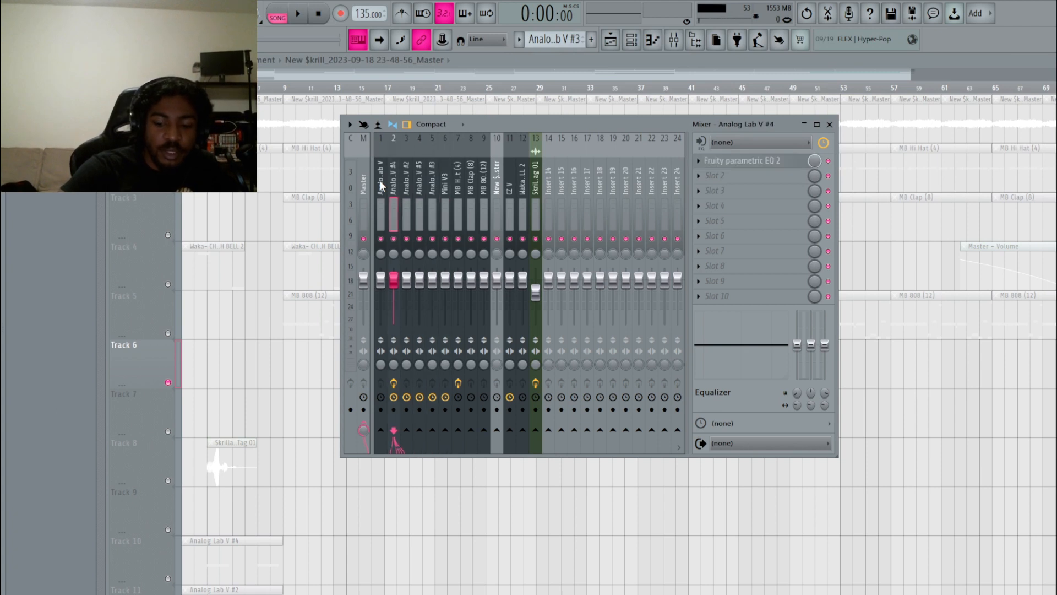
key(Right)
key(Right)
key(Right)
key(Right)
key(Right)
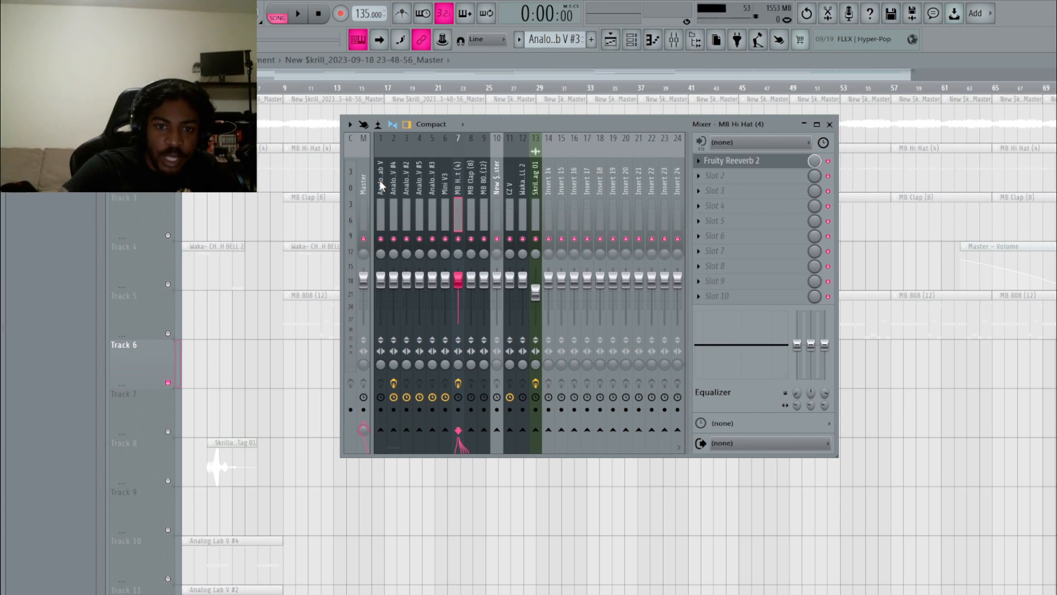
Inspect the parametric EQ on the Analog Lab V #4 insert, then close the mixer.
key(Right)
key(Right)
key(Right)
key(Right)
key(Right)
key(Right)
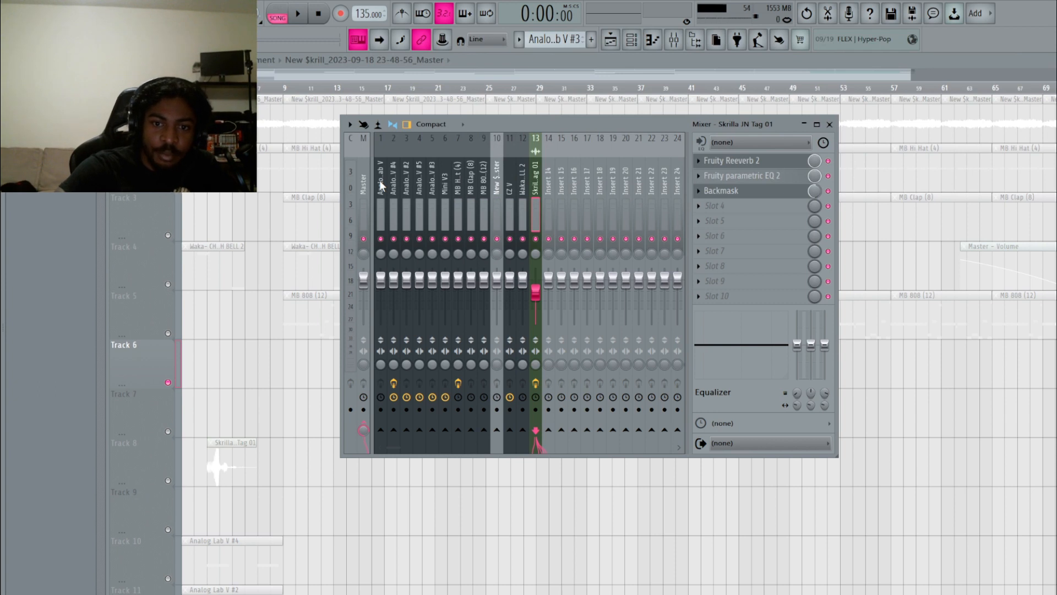
key(Right)
key(Left)
key(Left)
key(Left)
key(Left)
key(Left)
key(Left)
key(Left)
key(Left)
key(Left)
key(Left)
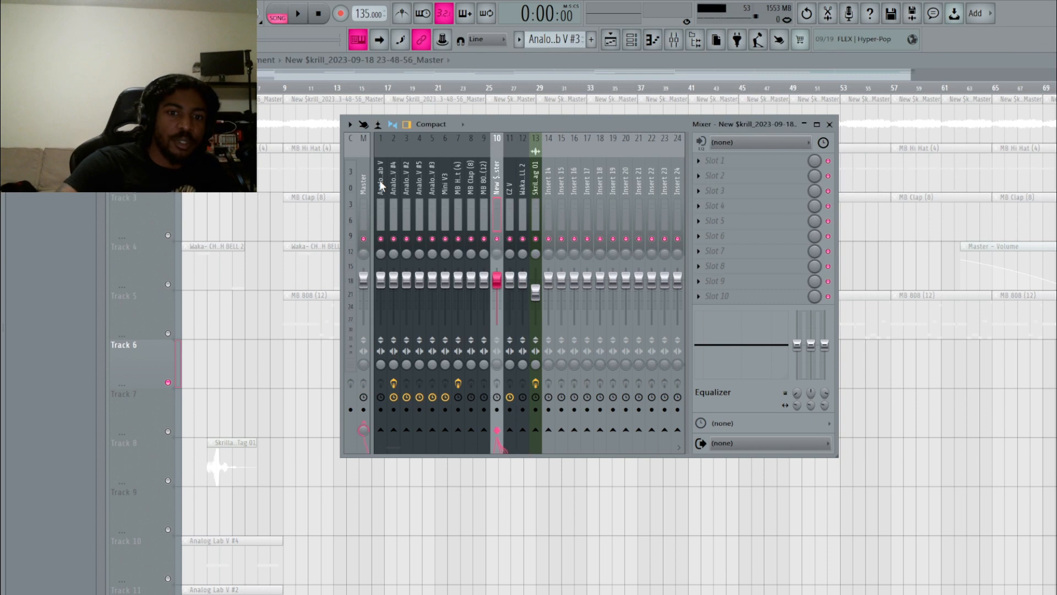
key(Left)
key(Left)
key(Left)
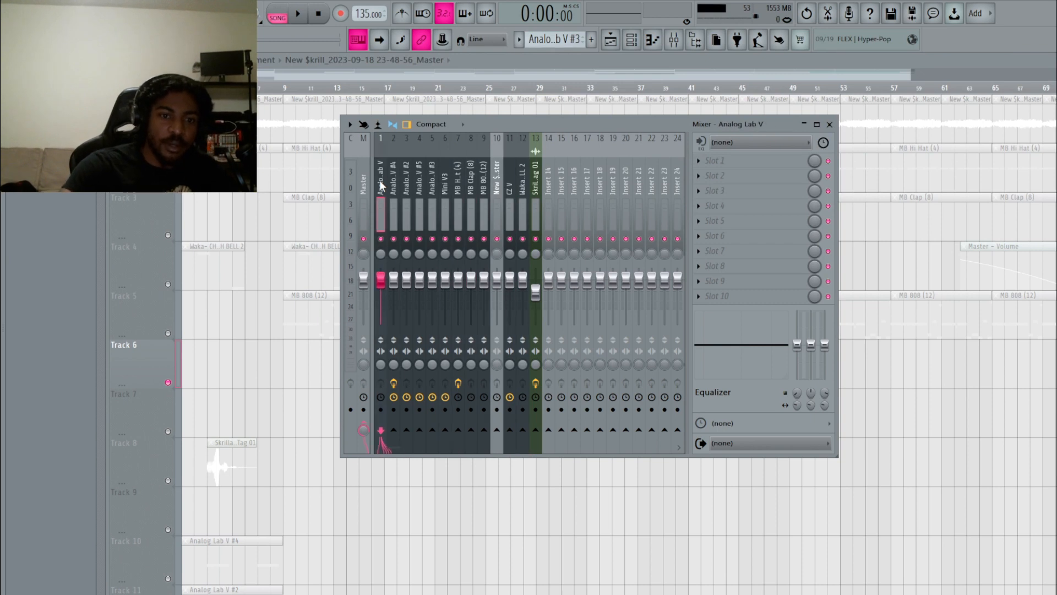
key(Right)
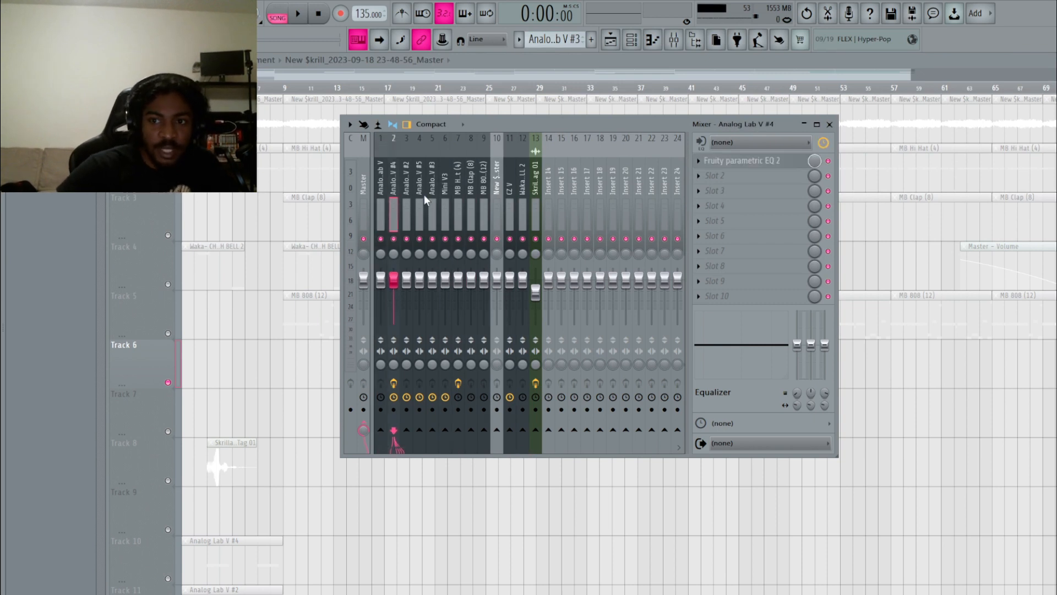
click(734, 161)
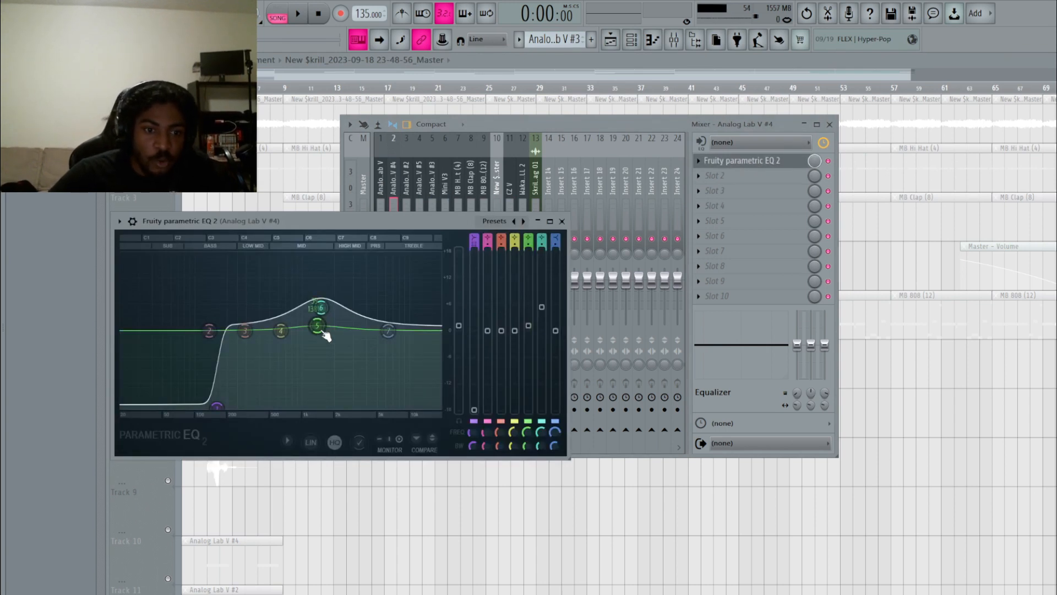
click(562, 222)
key(F9)
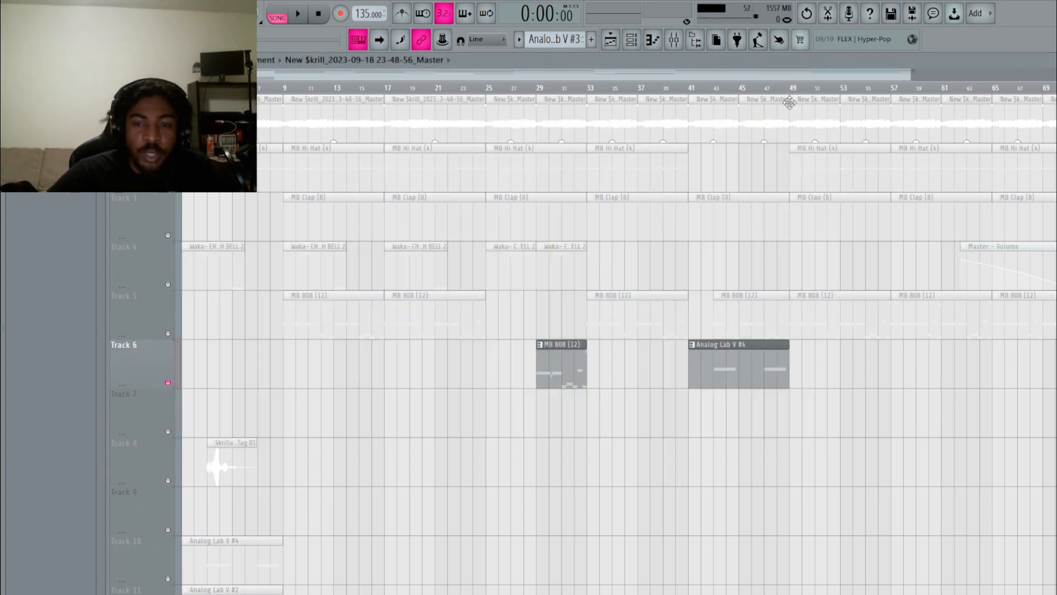
drag(909, 74, 935, 73)
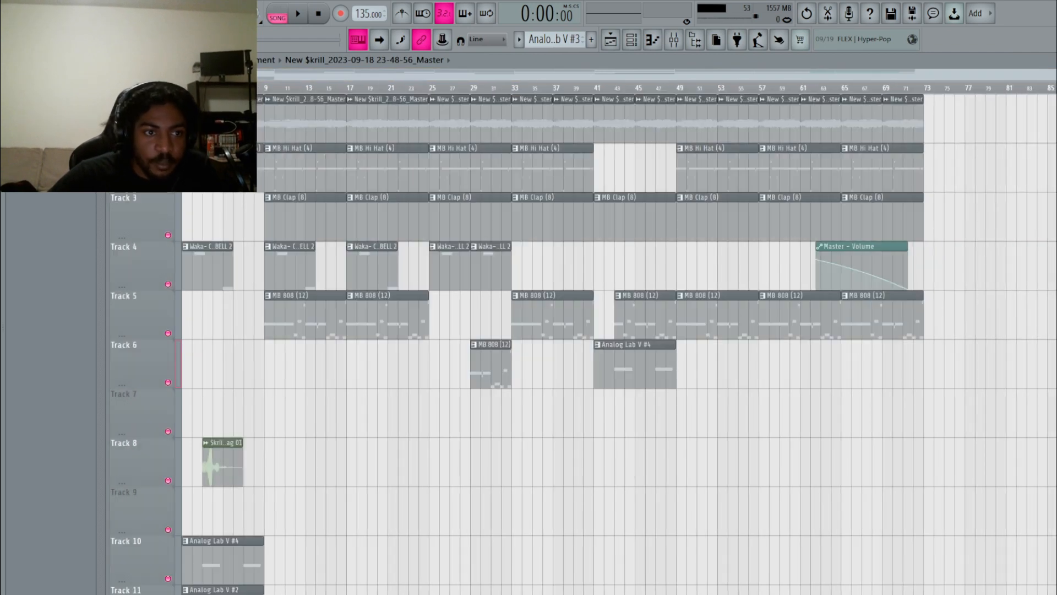
Delete the four unused Analog Lab clips on Tracks 10–13.
scroll(542, 461, down, 3)
right_click(251, 416)
right_click(245, 457)
right_click(236, 504)
right_click(226, 542)
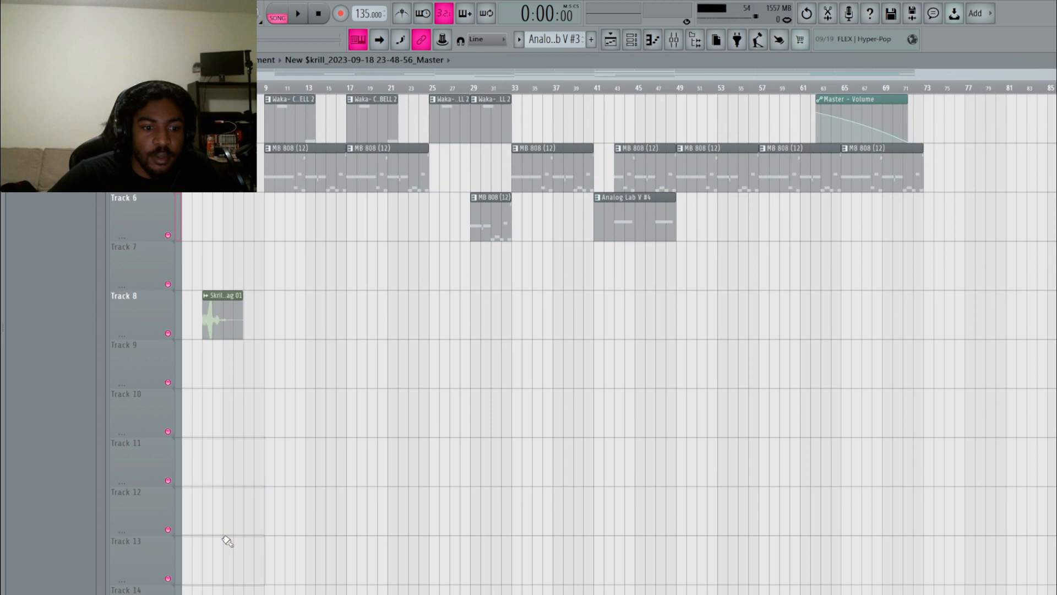
scroll(512, 378, up, 3)
scroll(512, 377, up, 1)
Select channel 10 in the channel list and play the whole song.
click(631, 40)
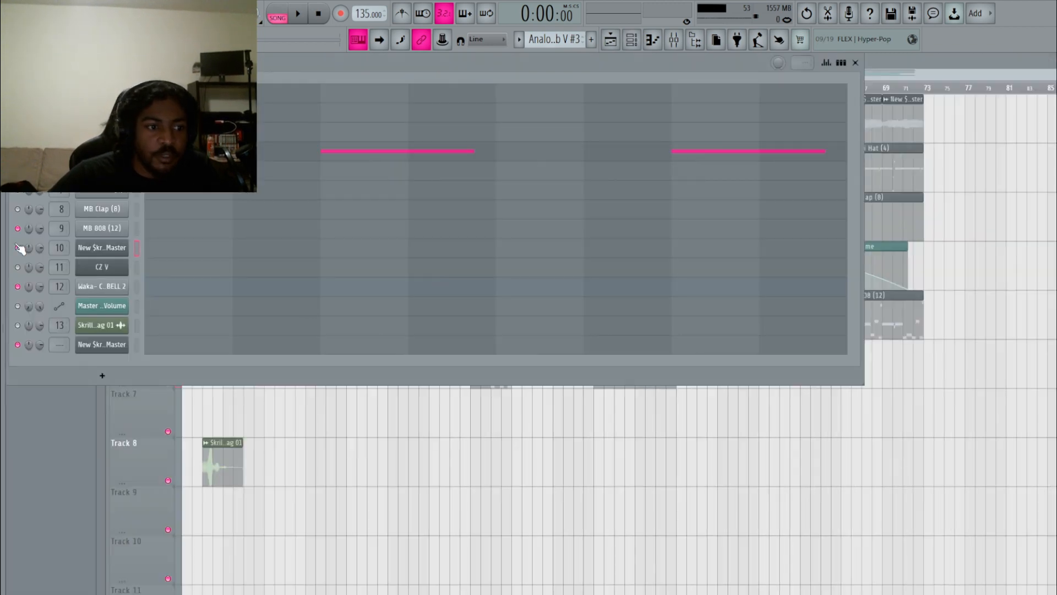
click(18, 248)
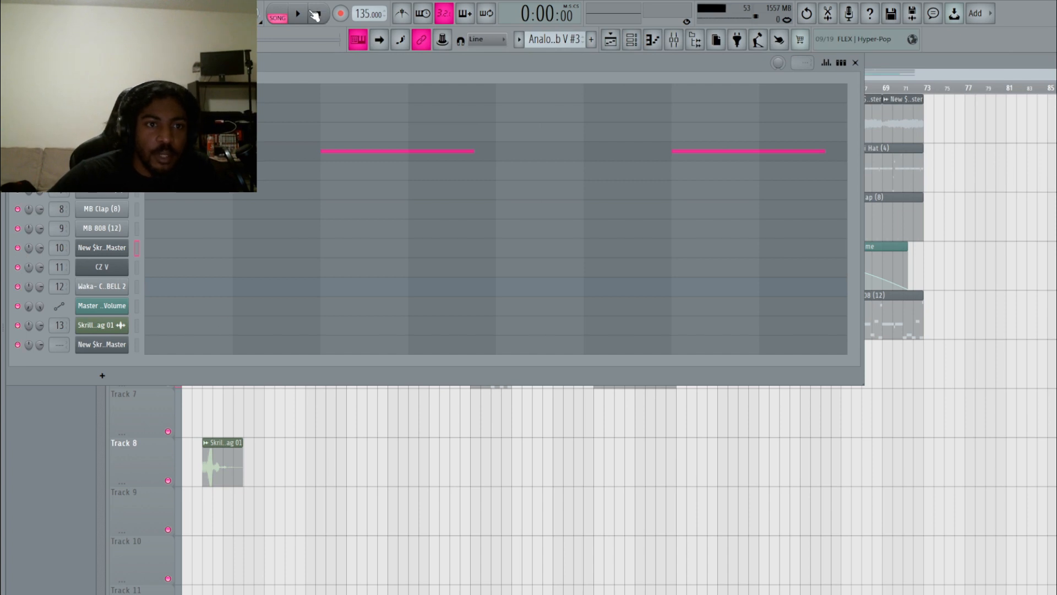
click(299, 15)
right_click(403, 496)
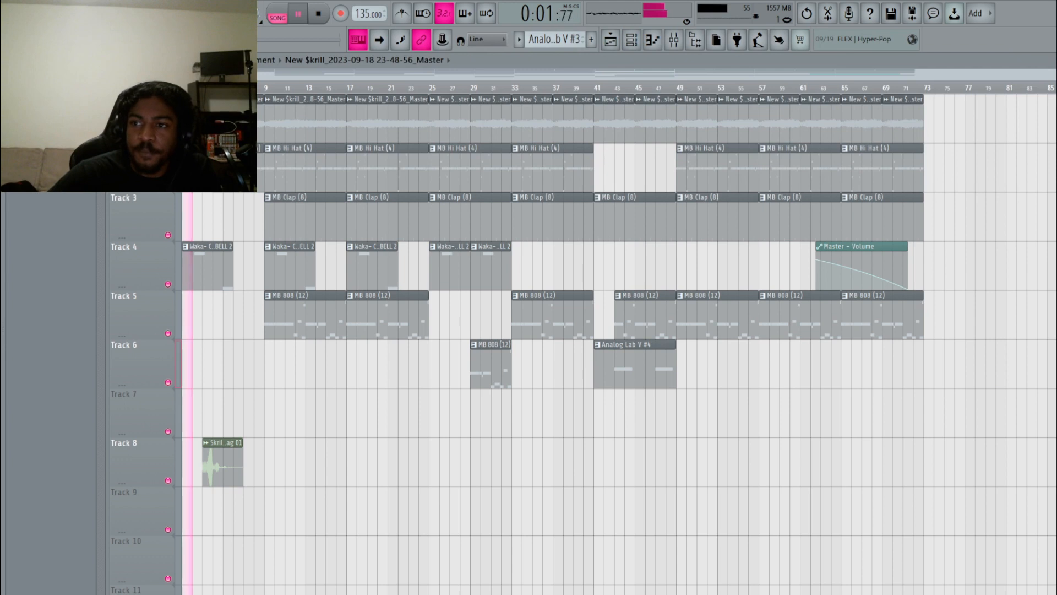
scroll(1046, 113, down, 2)
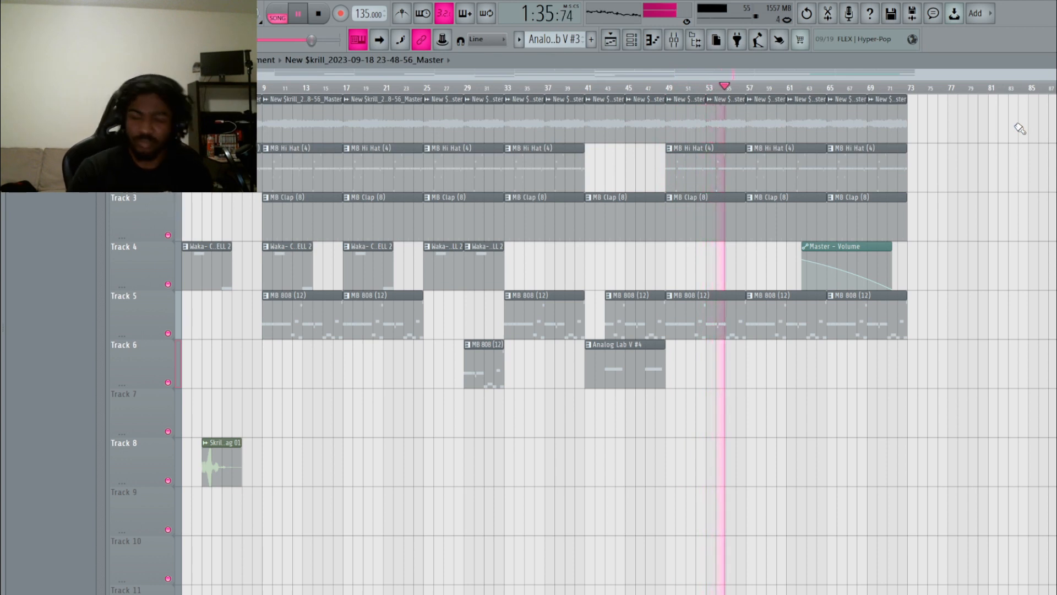
Stop playback, place the bounced audio clip on Track 7 at bar 17, and solo Track 7.
key(space)
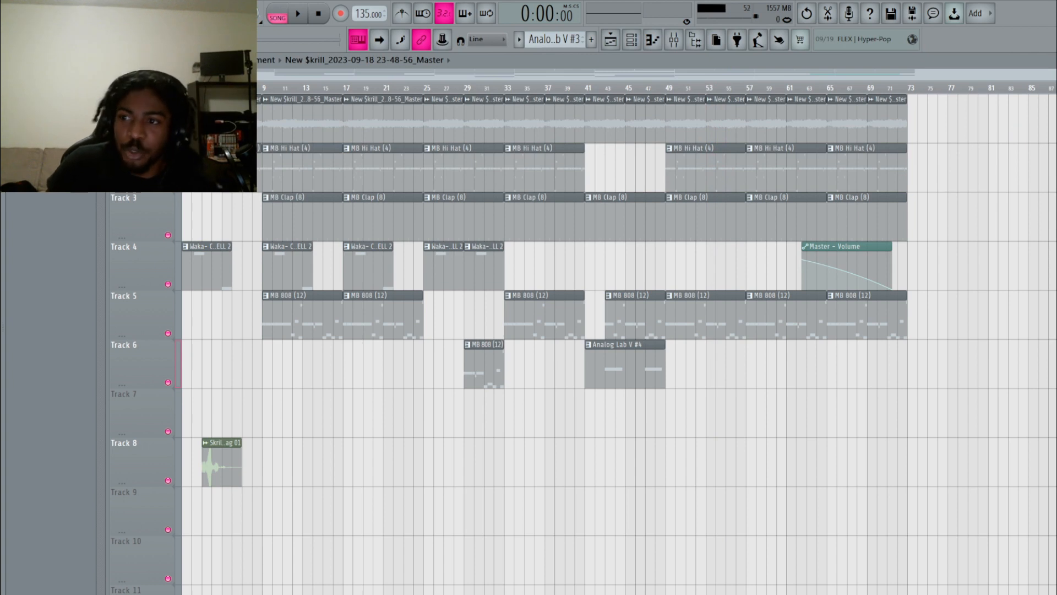
drag(1053, 70, 914, 70)
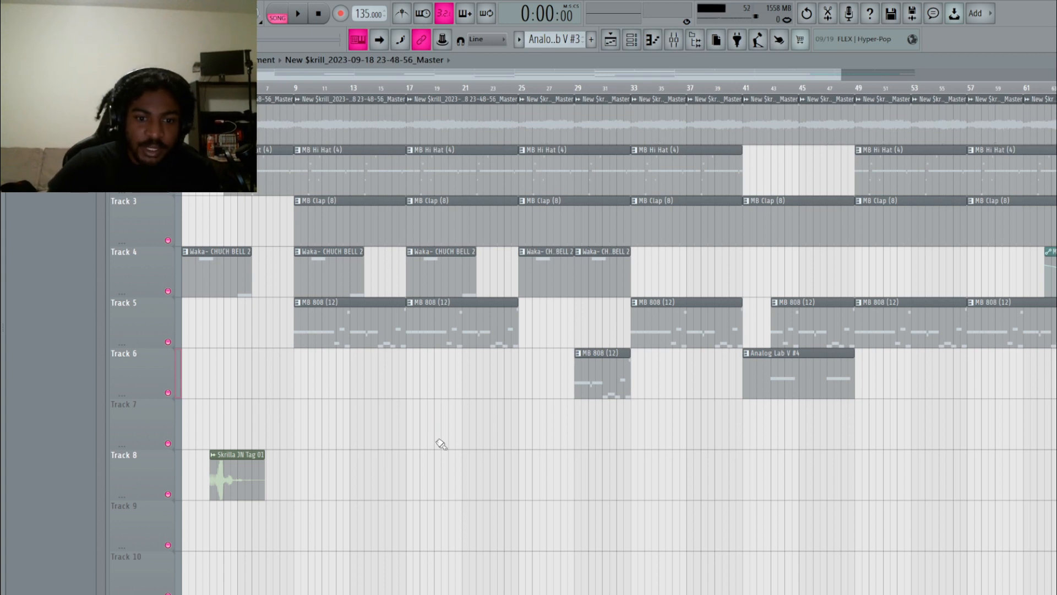
click(411, 427)
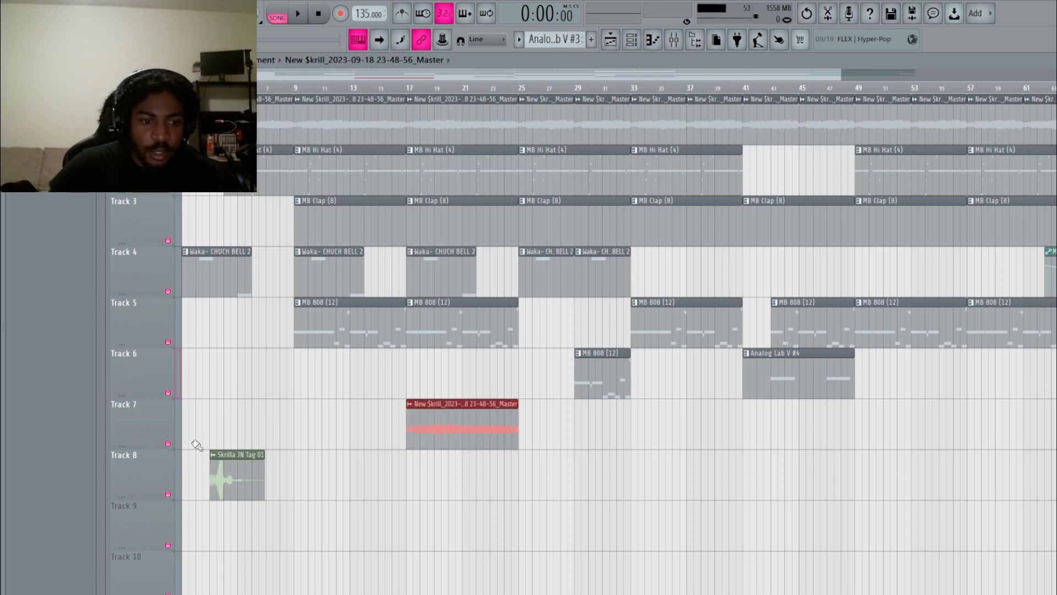
right_click(169, 443)
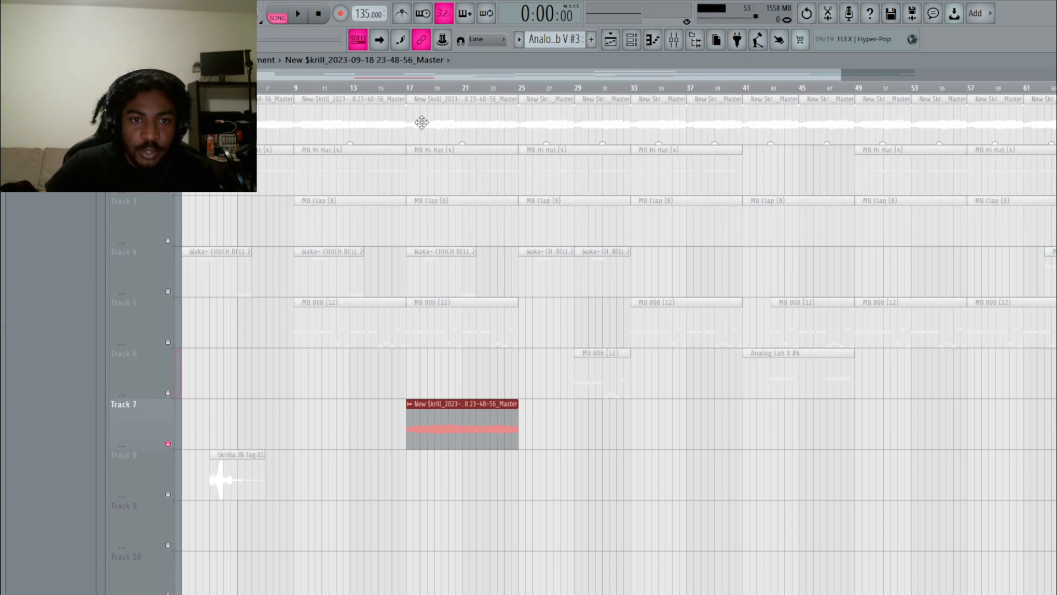
Audition time ranges at bars 9, 17–22 and 25, and unmute Track 1.
drag(410, 95, 519, 96)
click(484, 89)
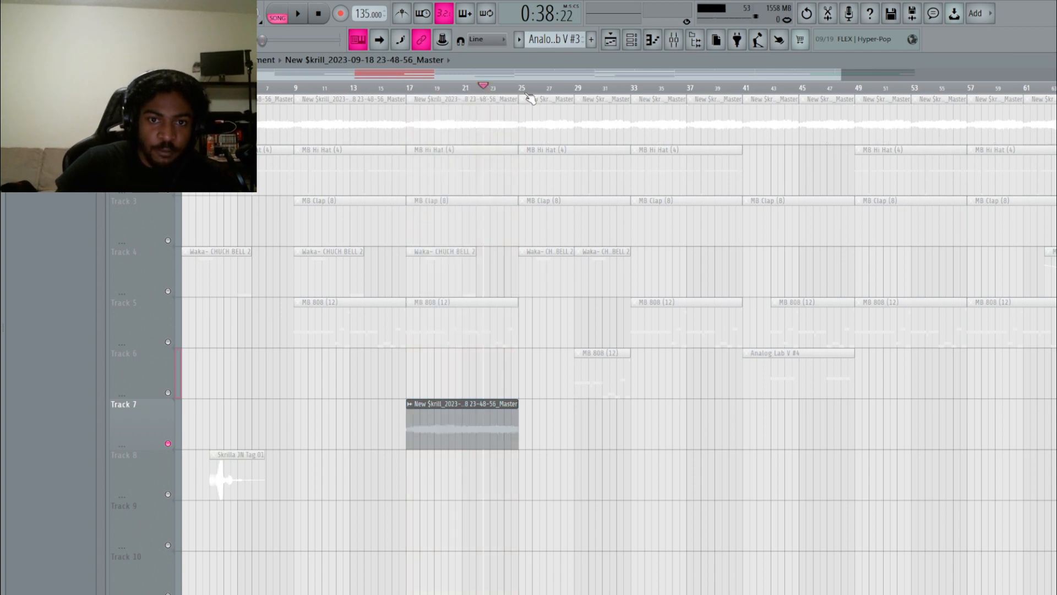
drag(524, 94, 631, 110)
ctrl+click(574, 95)
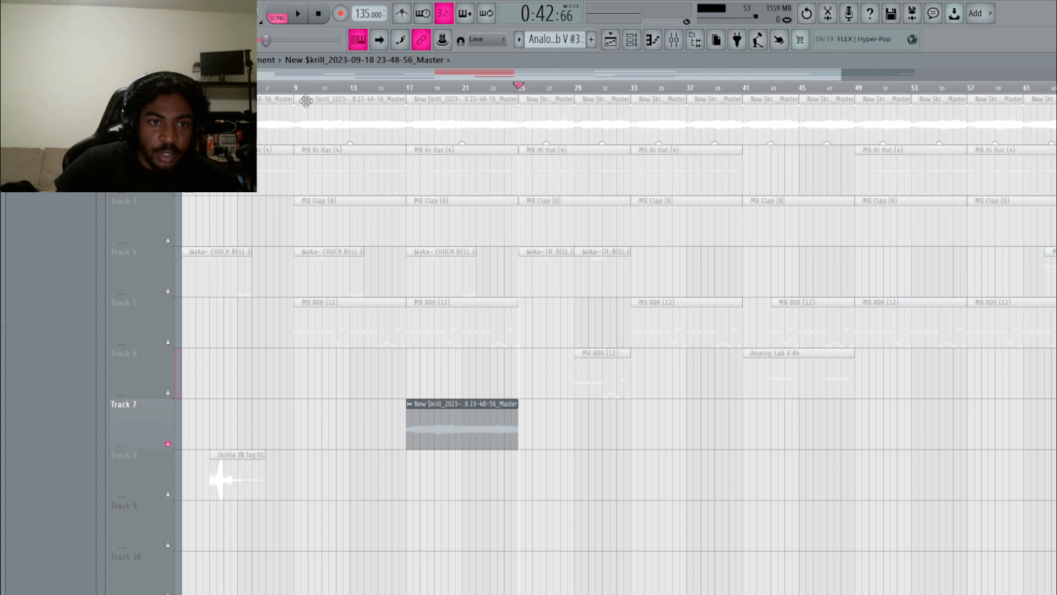
drag(296, 94, 406, 92)
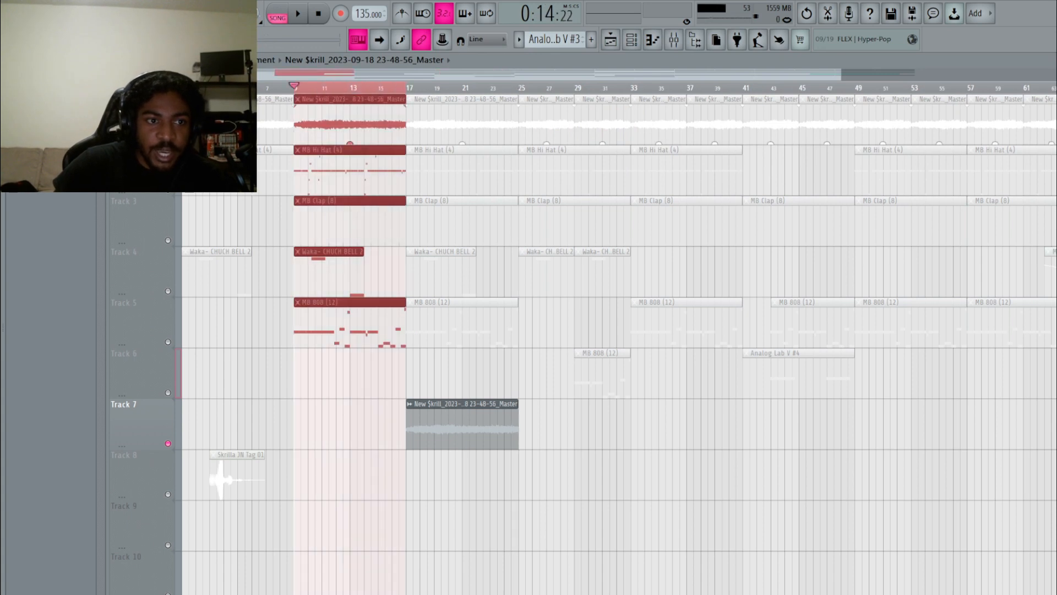
click(168, 138)
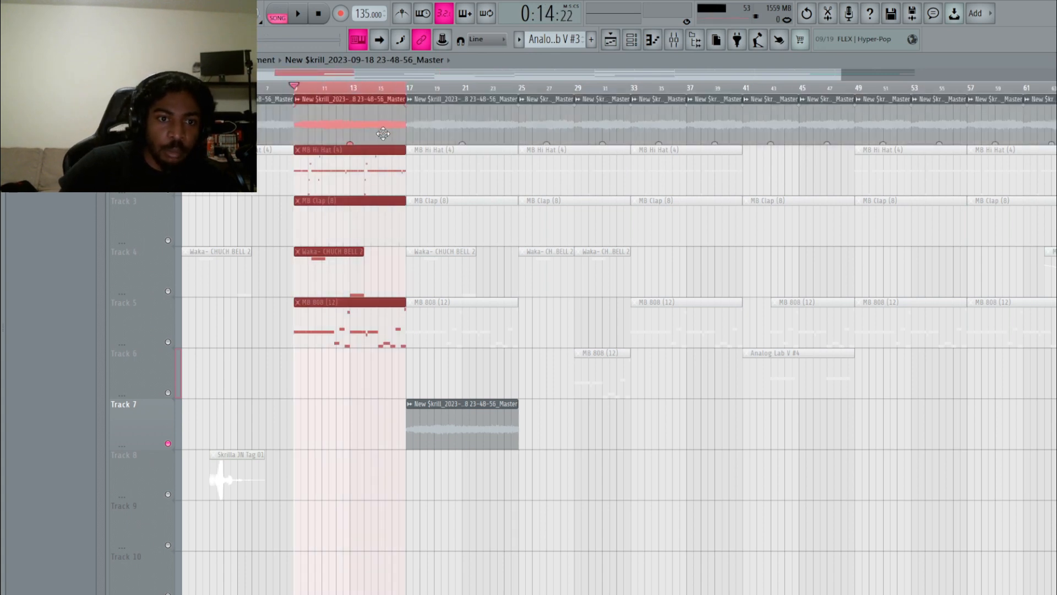
click(354, 95)
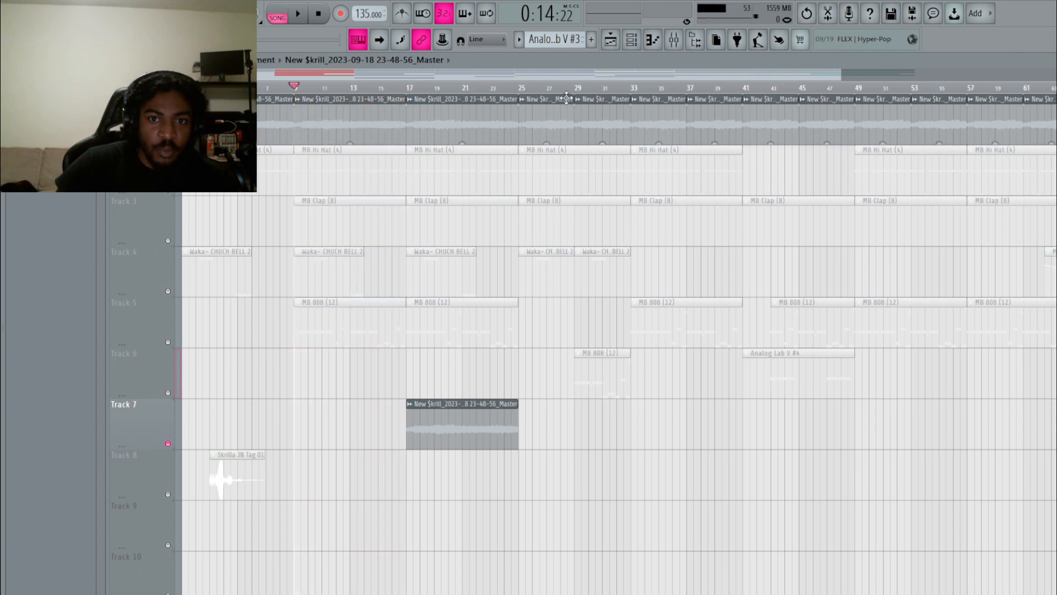
Move the Track 7 clip to bar 25, trim it to end at bar 29, and duplicate it.
drag(479, 417, 593, 413)
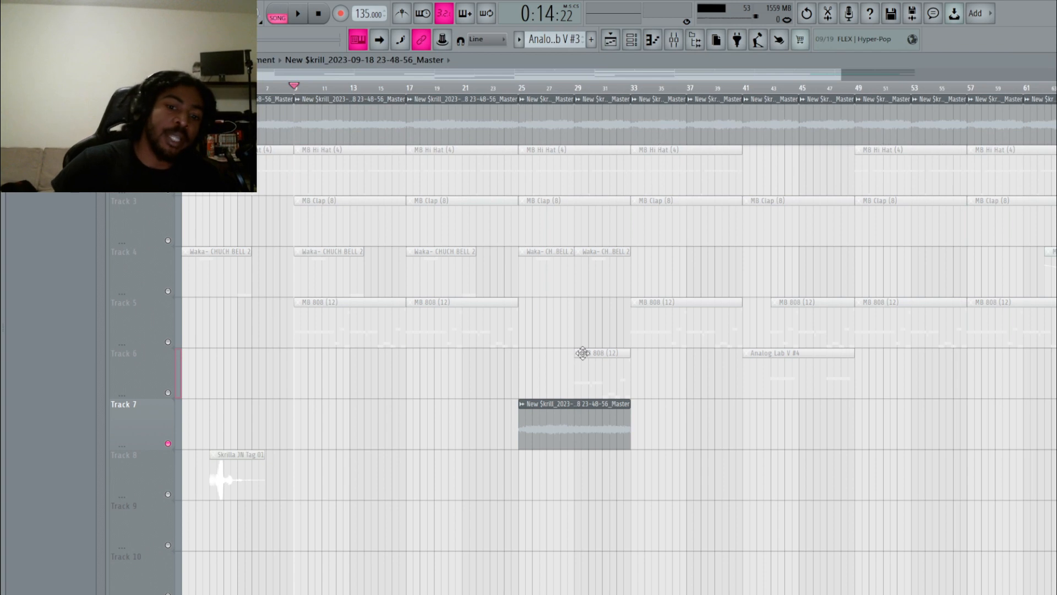
drag(633, 404, 570, 406)
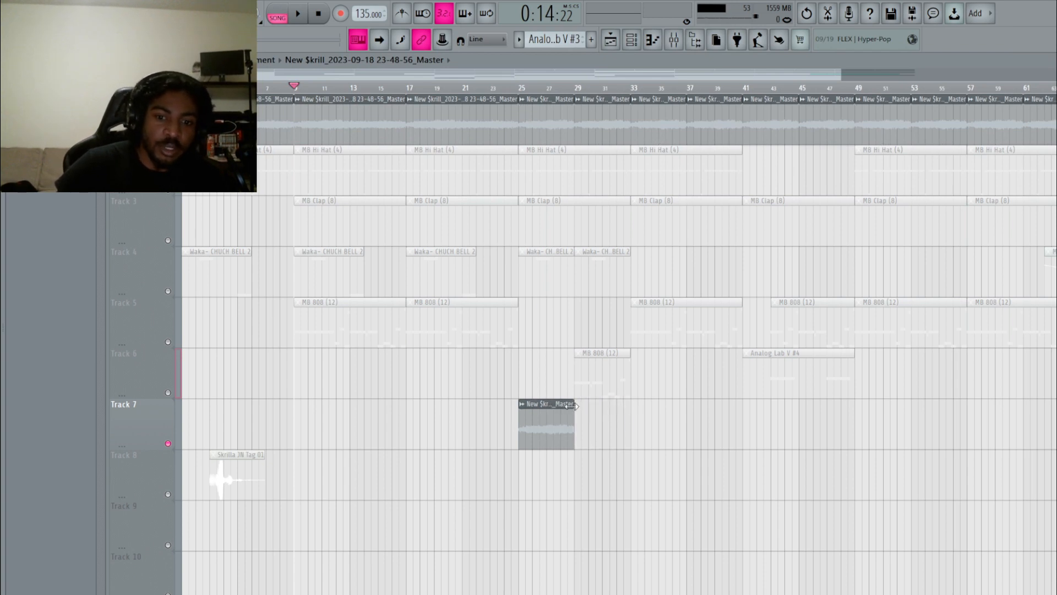
click(545, 419)
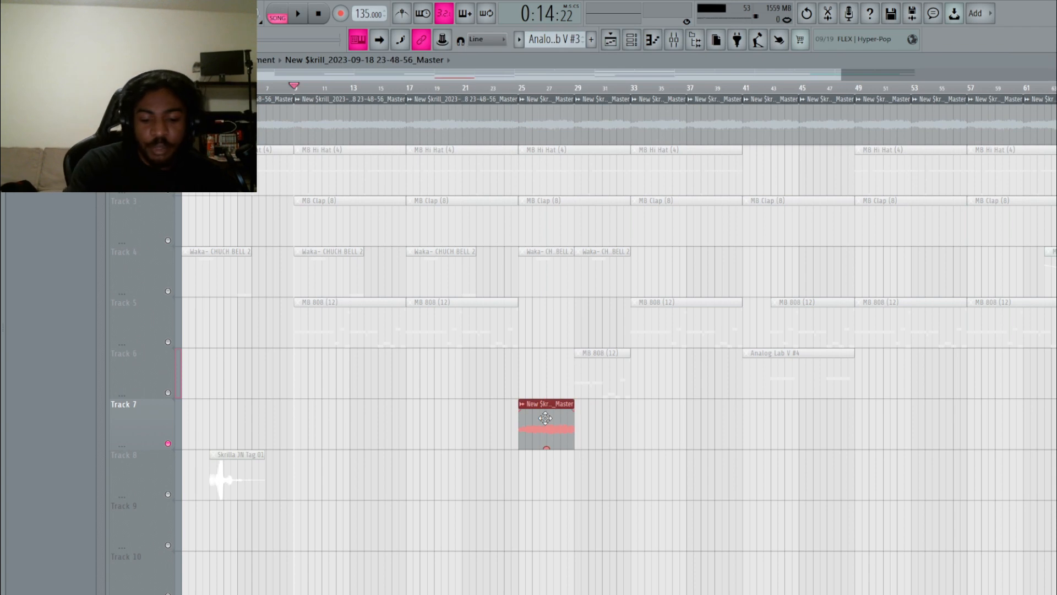
key(ctrl+b)
key(ctrl+b)
key(ctrl+b)
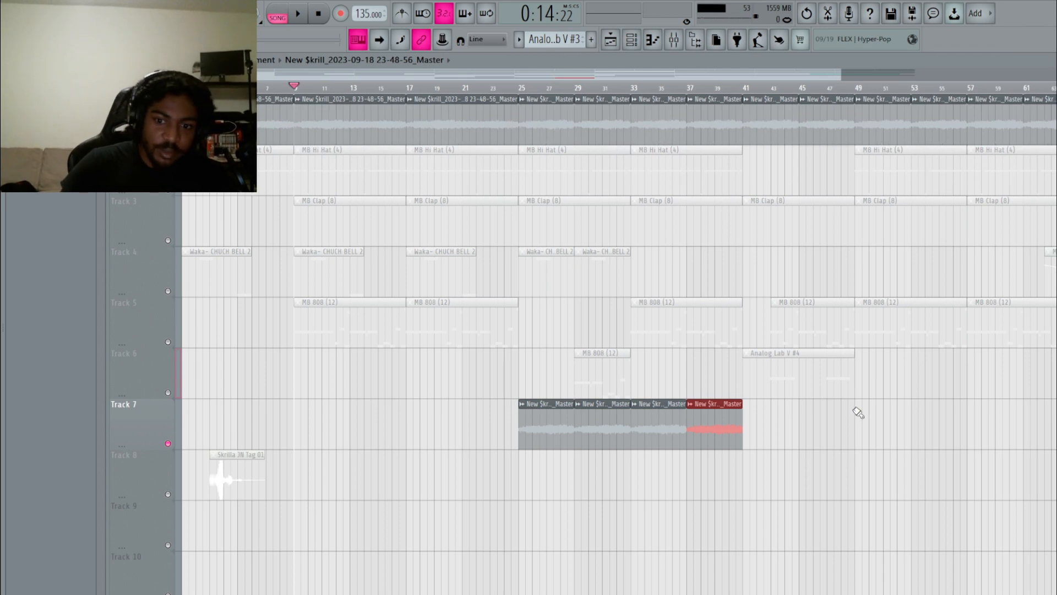
Erase the four Track 7 audio clips, check bars 25–32, and unsolo Track 7.
right_click(721, 435)
right_click(682, 435)
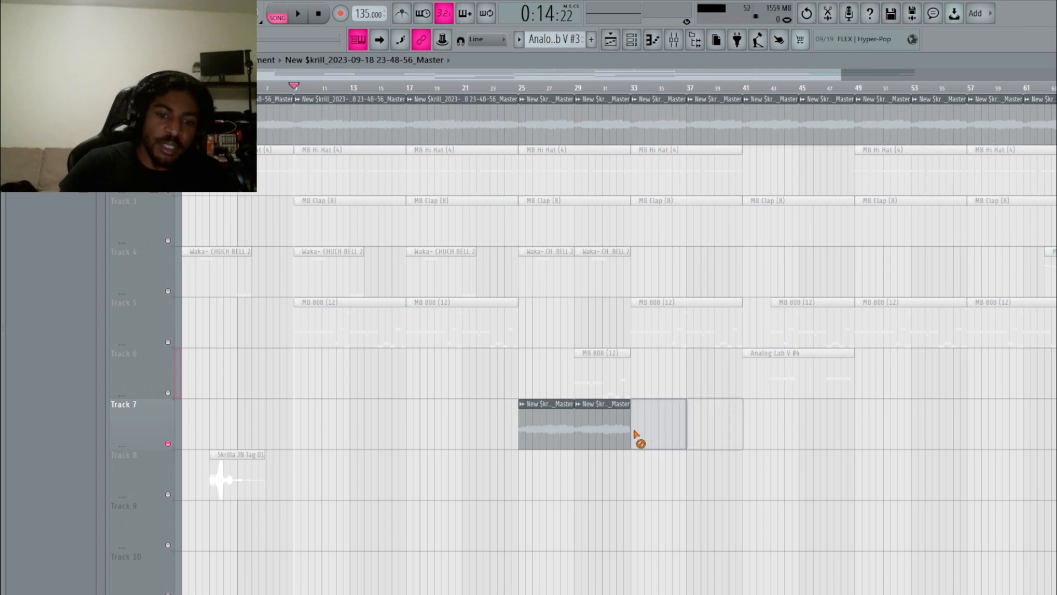
right_click(602, 439)
right_click(548, 442)
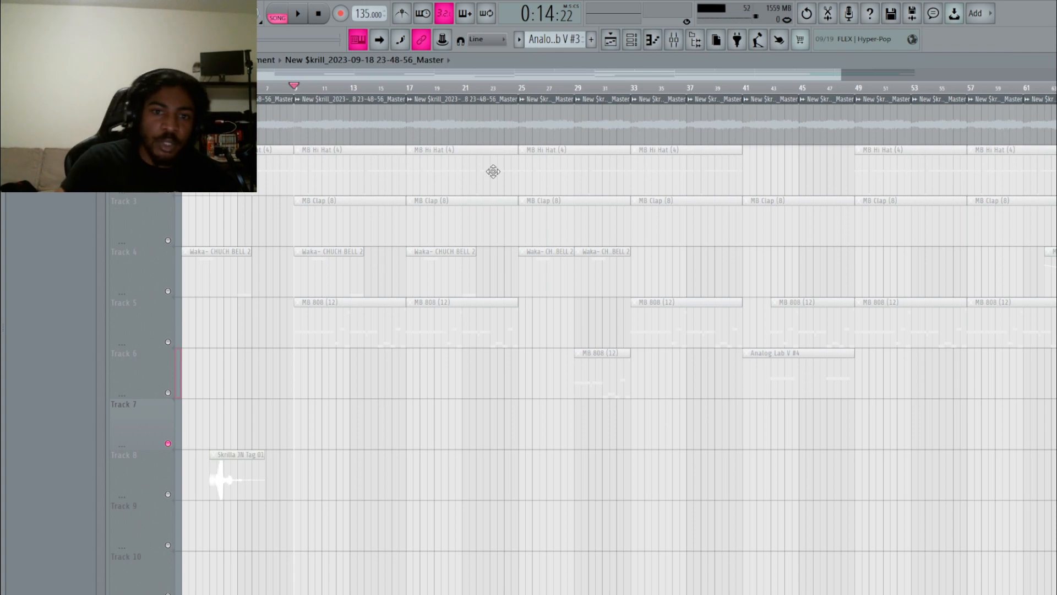
drag(523, 92, 574, 121)
ctrl+click(552, 92)
drag(553, 77, 433, 80)
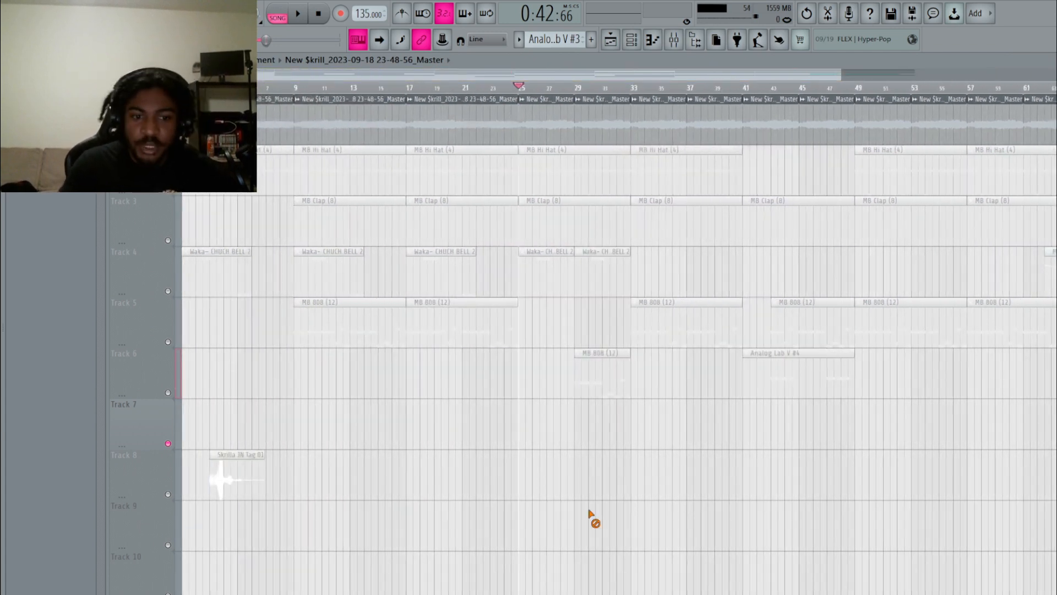
right_click(169, 443)
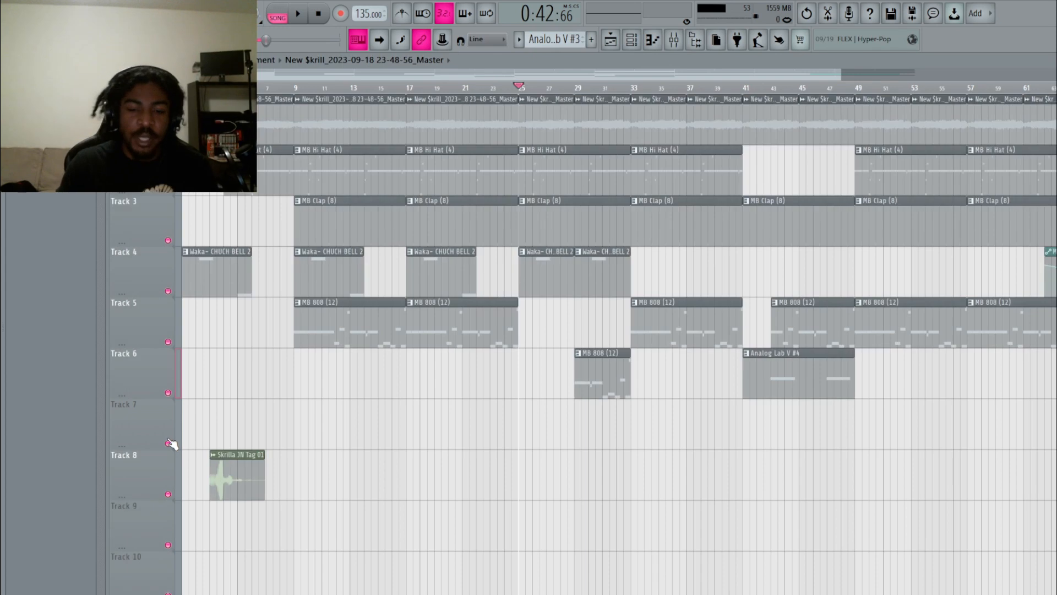